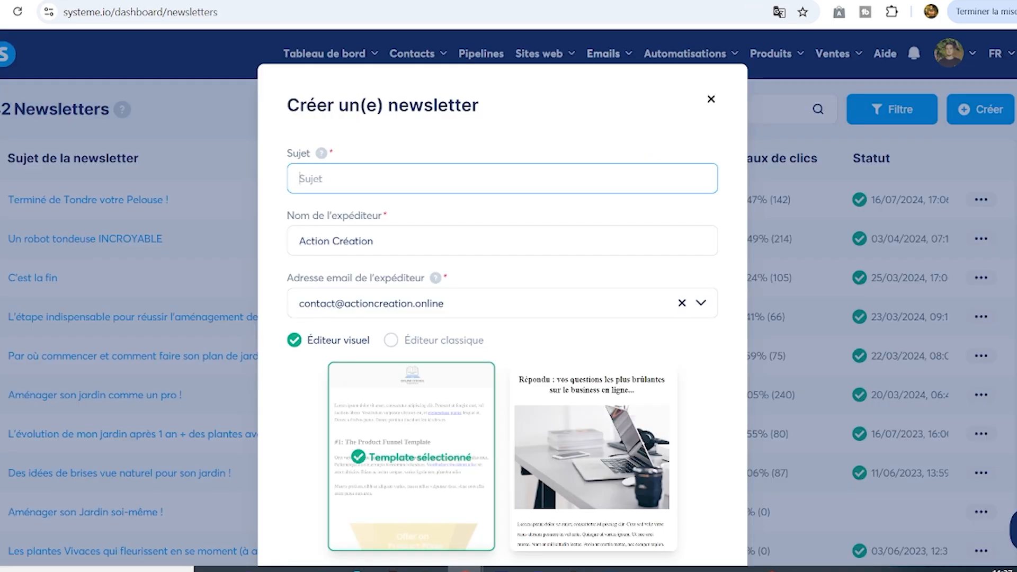
Create a newsletter with the subject "dfdx", keeping the visual editor and the preselected template.
type("dfdx")
scroll(592, 370, "down", 2)
left_click(502, 486)
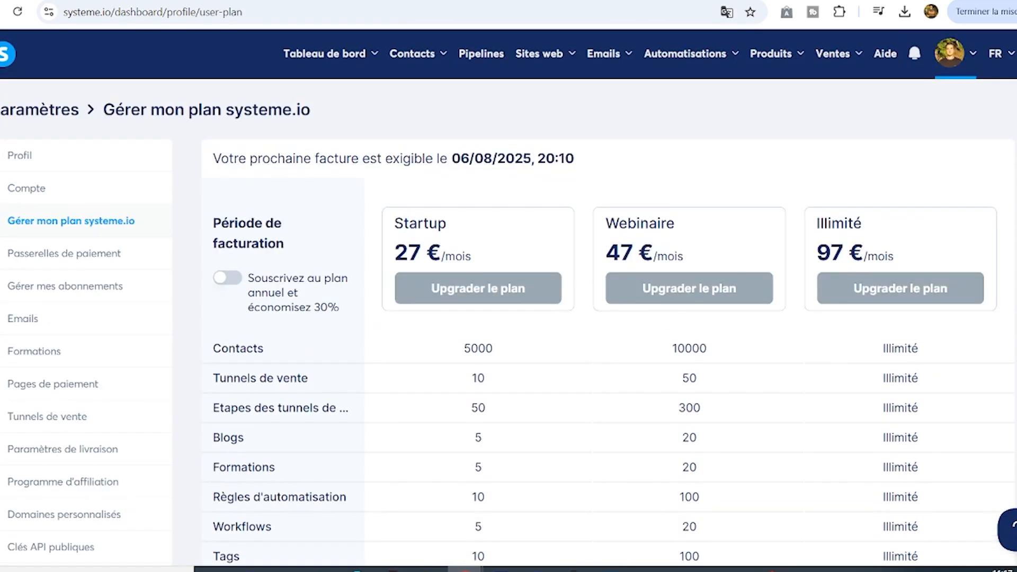
Examine the monthly prices and limits of the Startup, Webinaire and Illimité plans, including the Startup contact limit.
scroll(508, 318, "down", 2)
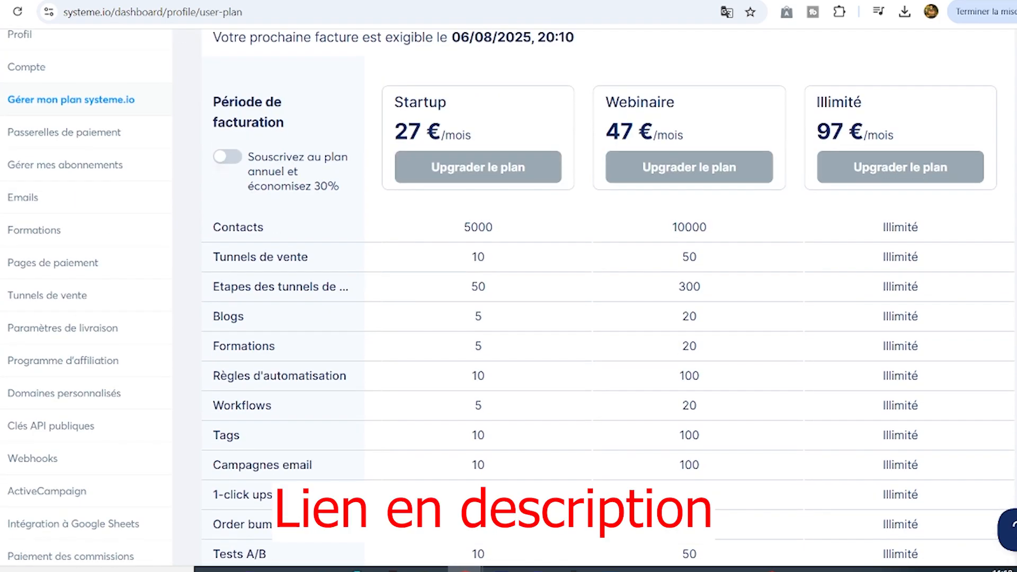
scroll(508, 318, "up", 2)
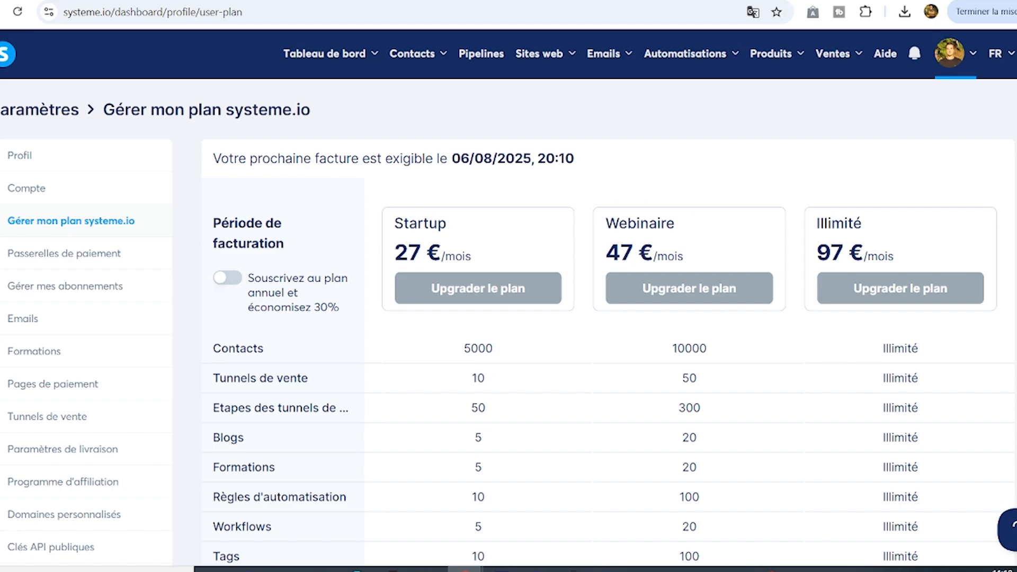
scroll(508, 318, "down", 2)
left_click_drag(463, 227, 492, 226)
left_click(493, 227)
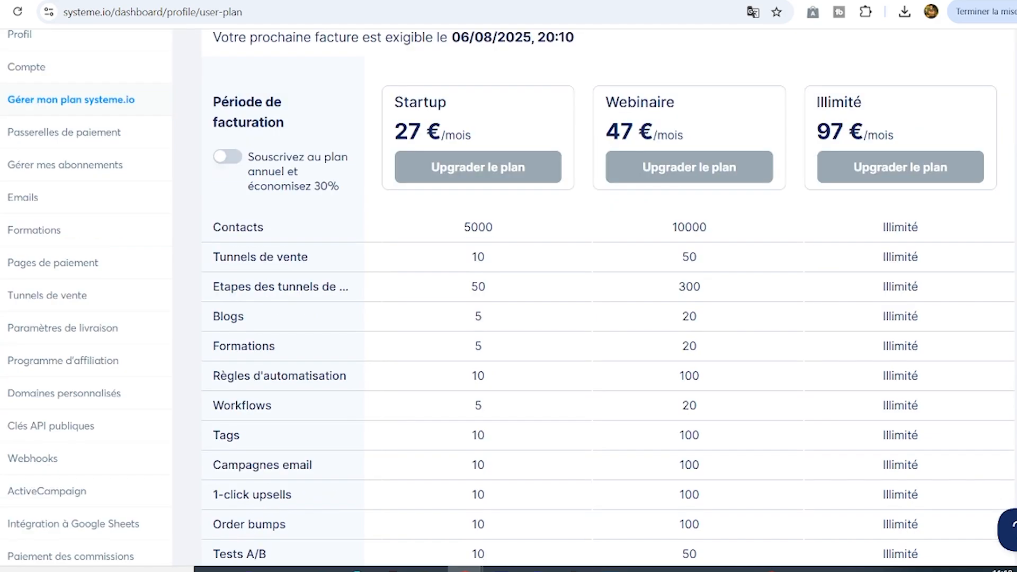
Switch the plan comparison to annual billing and examine the Startup and Webinaire prices and limits.
scroll(508, 318, "up", 2)
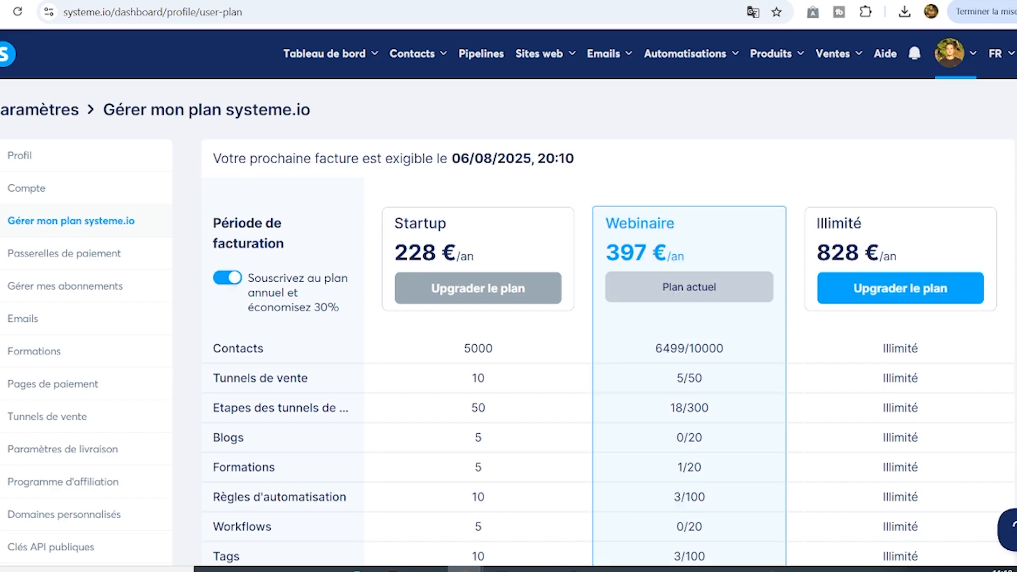
left_click_drag(394, 254, 442, 254)
left_click(441, 253)
scroll(508, 318, "down", 2)
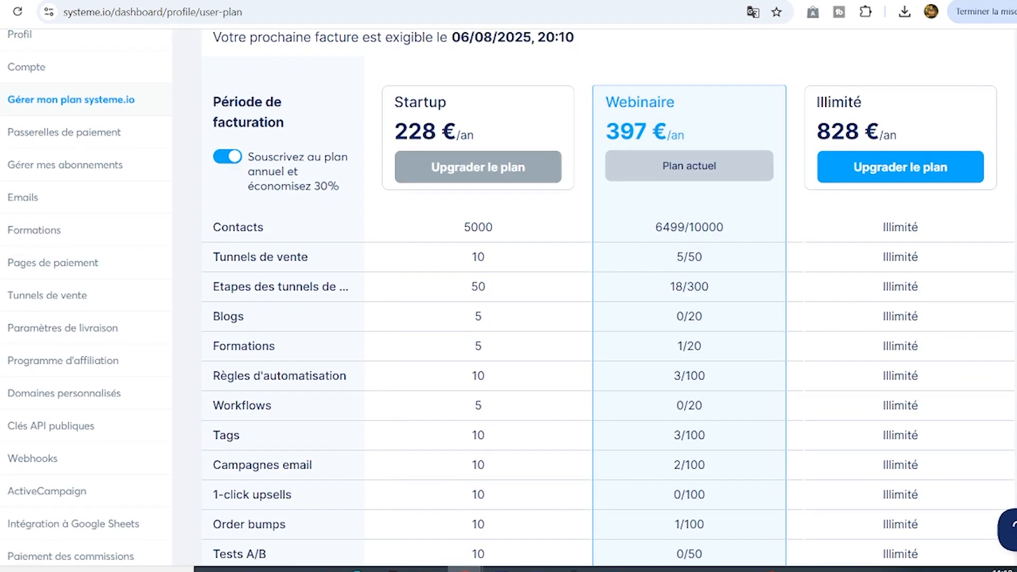
left_click_drag(605, 94, 684, 139)
left_click(684, 139)
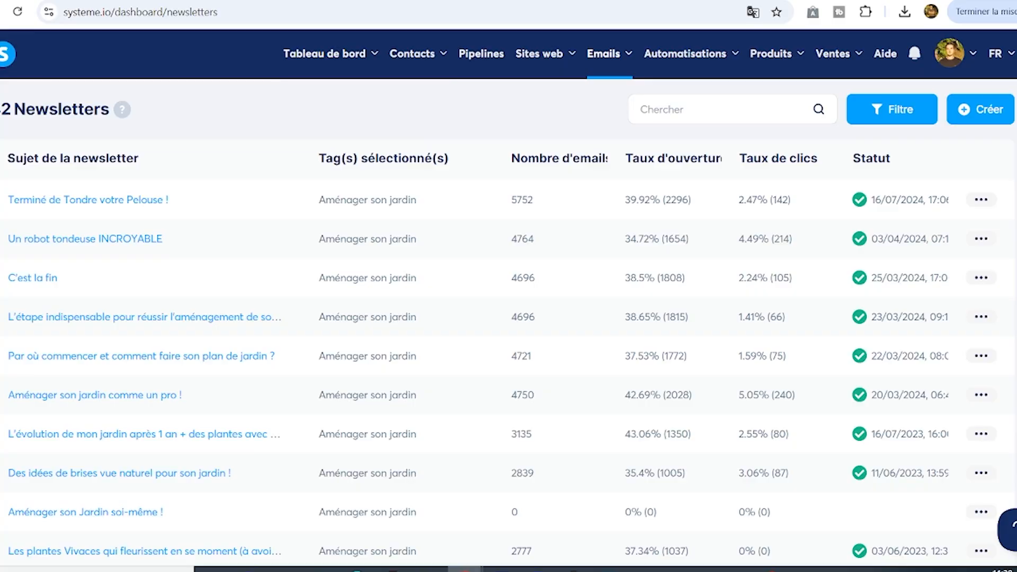
View the main dashboard and browse the offers listed in the marketplace.
mouse_move(476, 99)
mouse_move(324, 53)
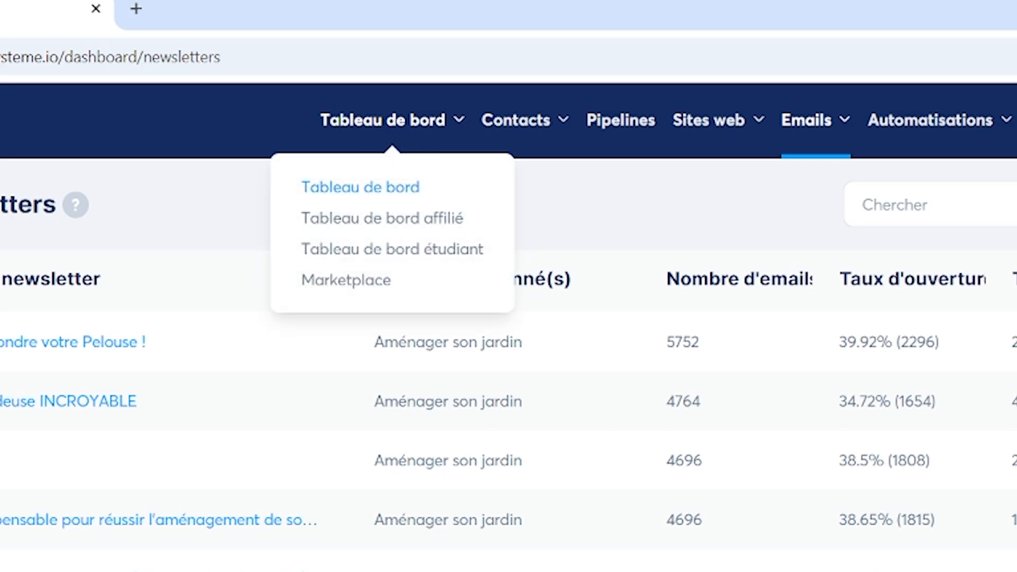
left_click(360, 187)
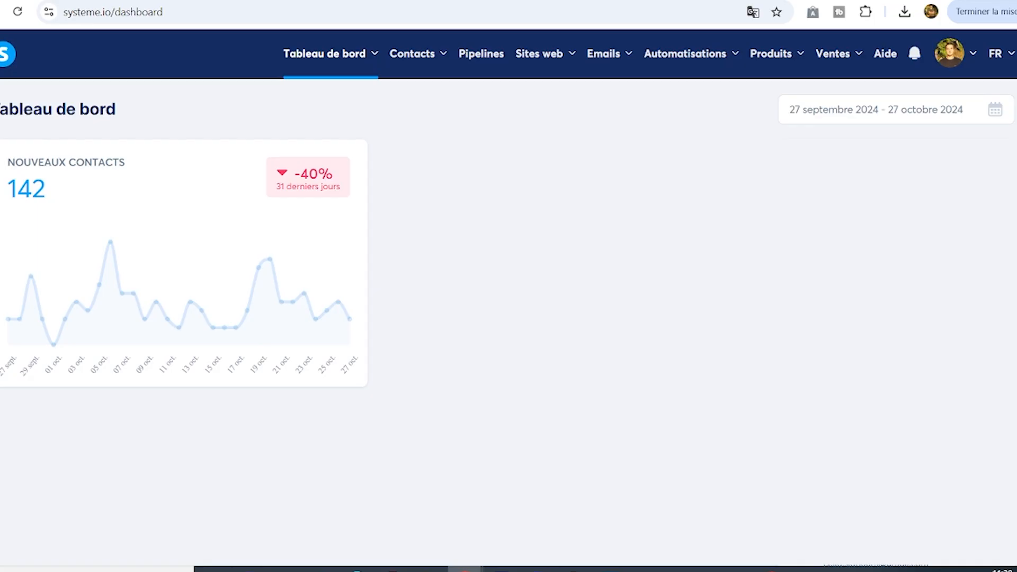
mouse_move(324, 54)
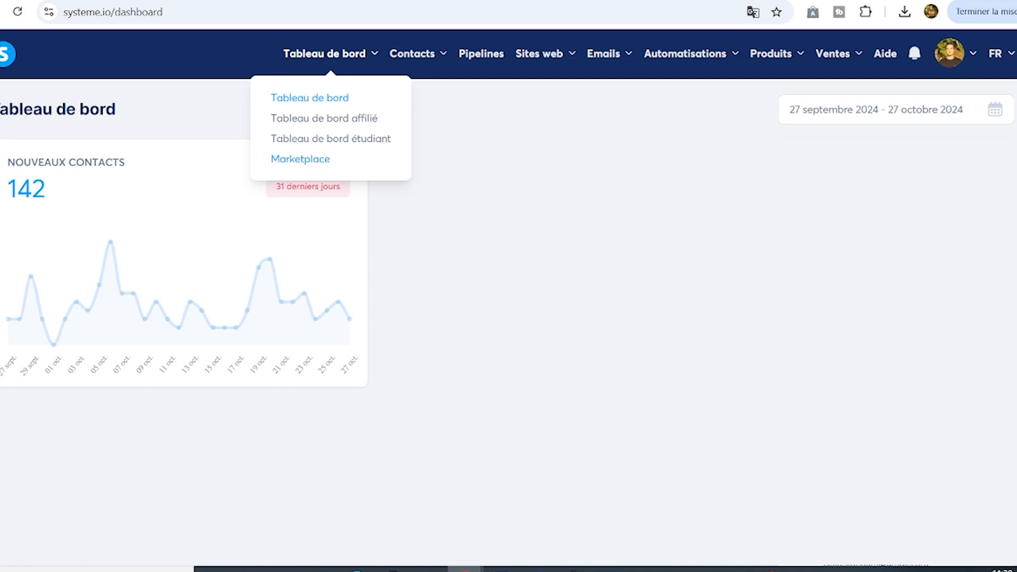
left_click(301, 159)
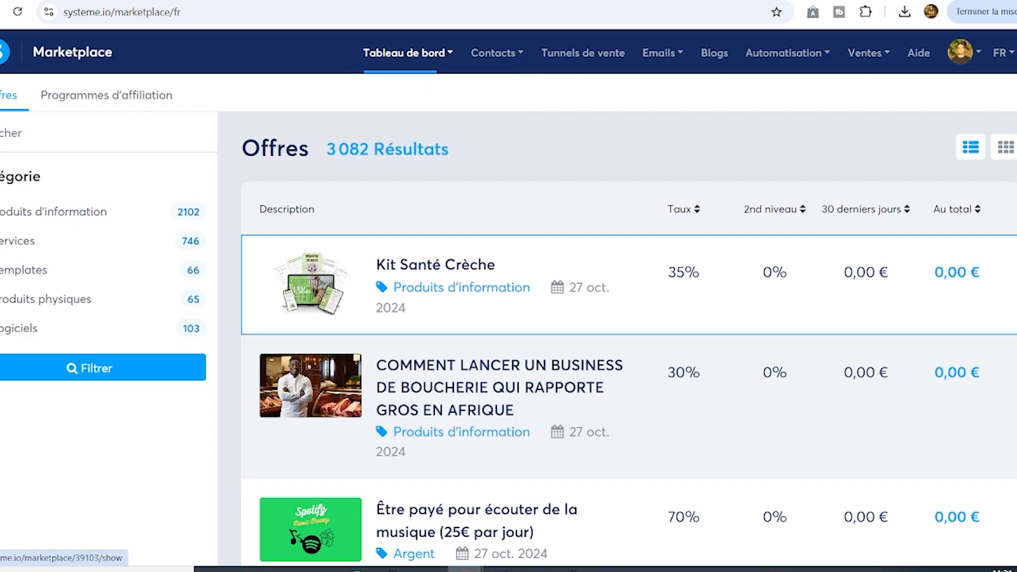
scroll(628, 298, "down", 7)
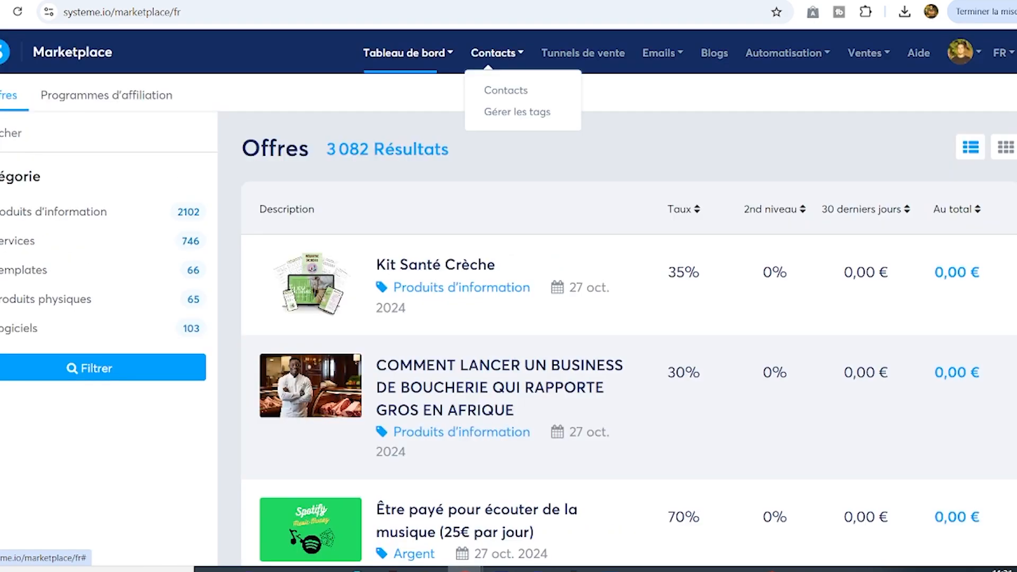
Review the contact list with its filters and tags, and examine the figures for the "Aménager son jardin" tag.
left_click(497, 53)
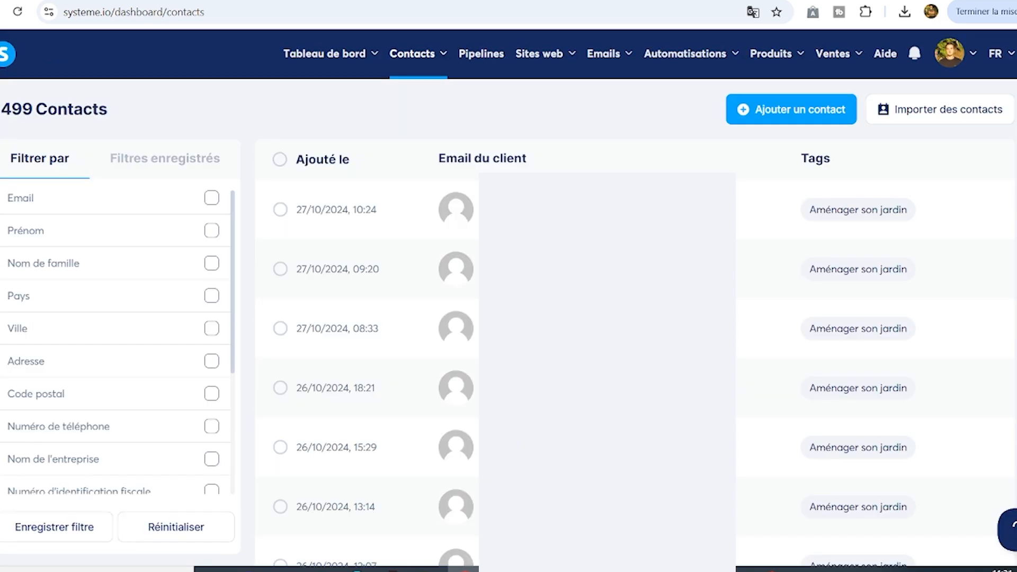
scroll(117, 339, "down", 4)
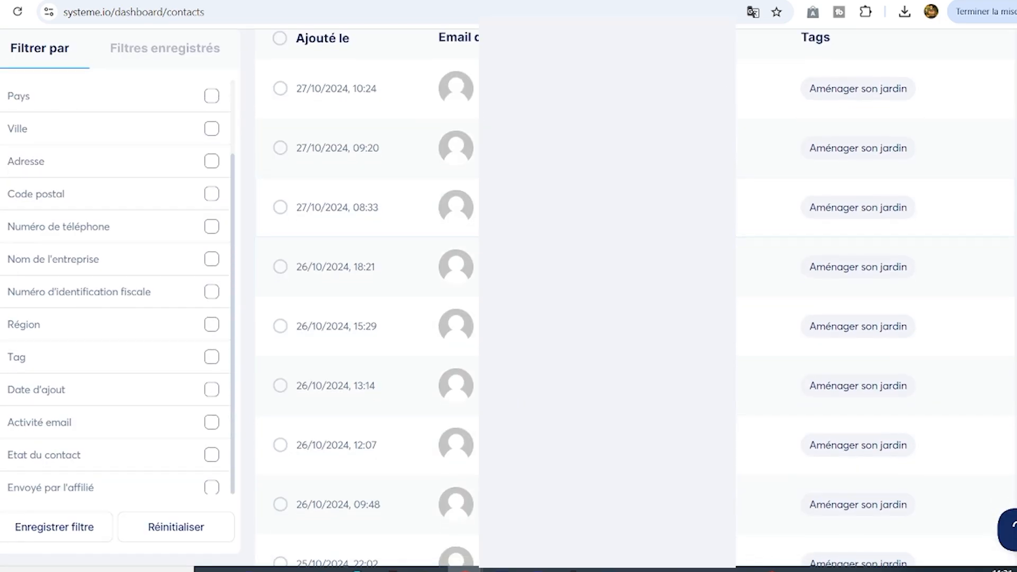
scroll(365, 317, "down", 2)
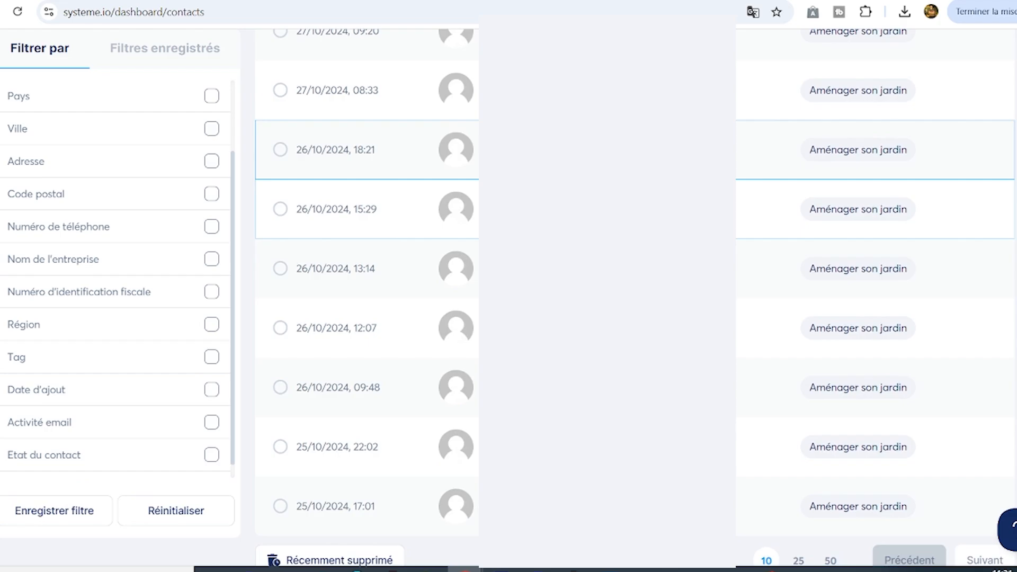
scroll(365, 318, "up", 5)
double_click(815, 158)
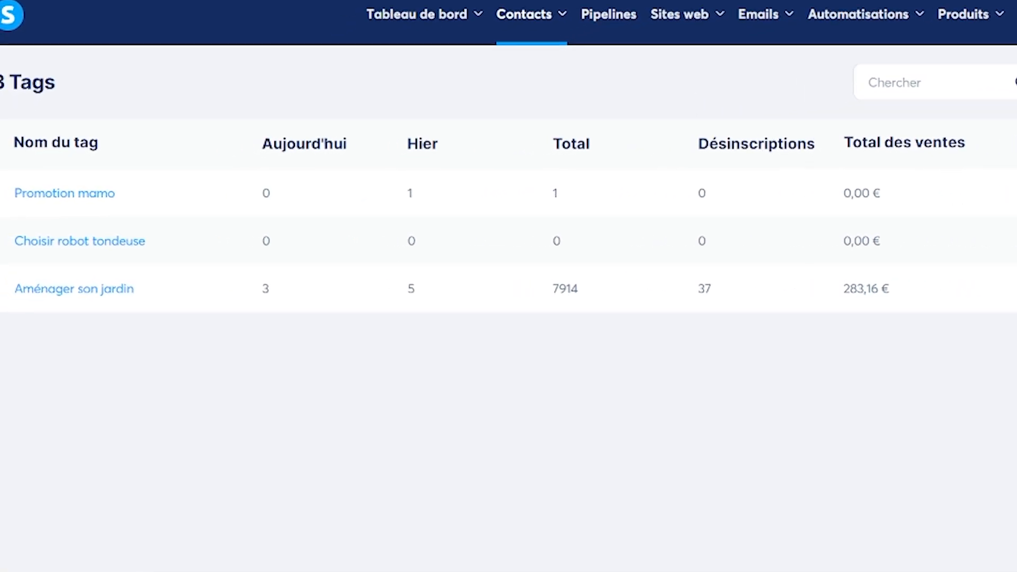
left_click_drag(17, 293, 146, 293)
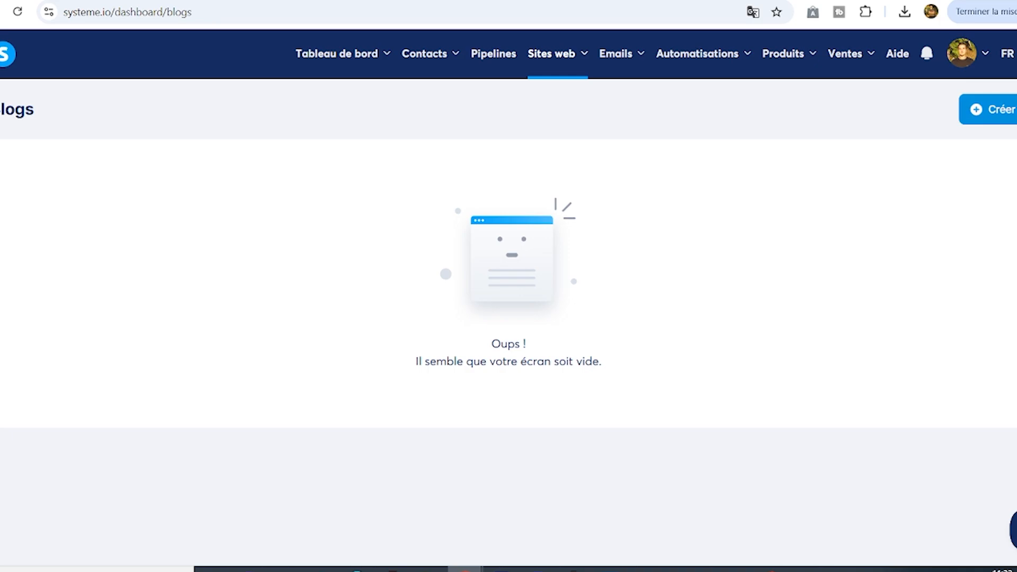
Browse the templates offered for a new blog and close the creation form without saving.
left_click(991, 109)
scroll(405, 344, "down", 3)
scroll(587, 381, "down", 3)
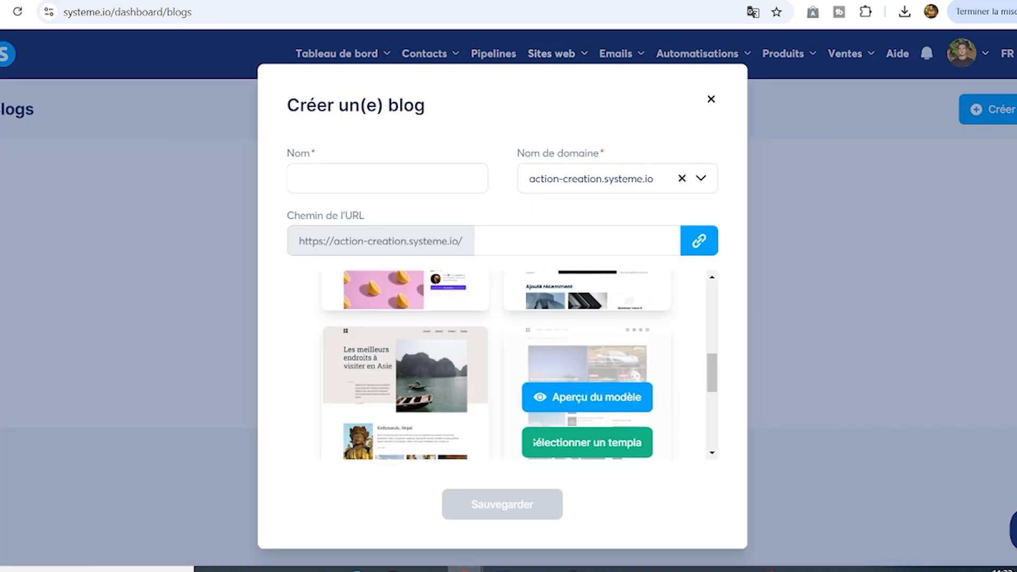
scroll(587, 381, "up", 6)
key("Escape")
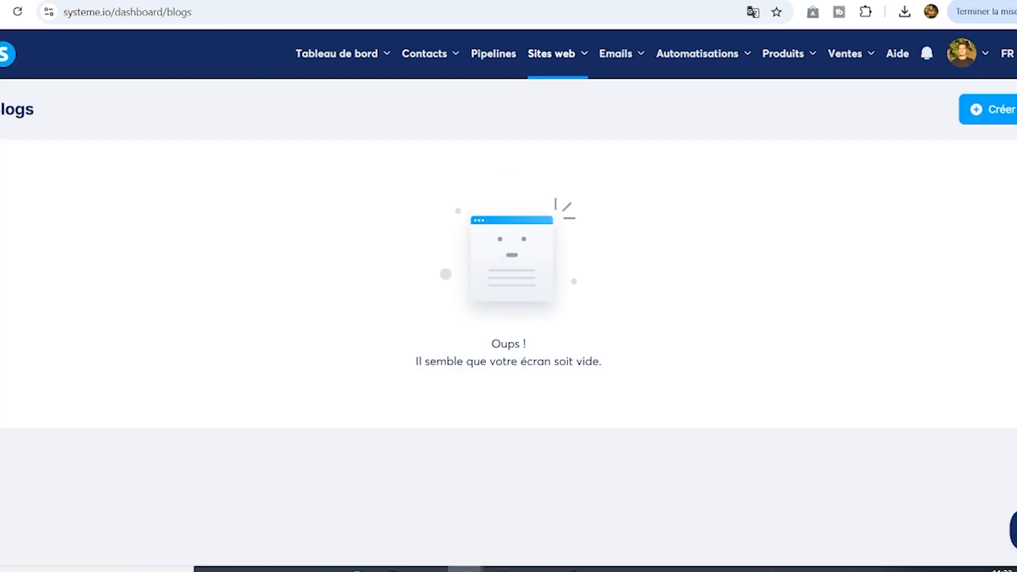
Open the capture page of the "Page de capture email" funnel for editing.
mouse_move(551, 53)
left_click(554, 116)
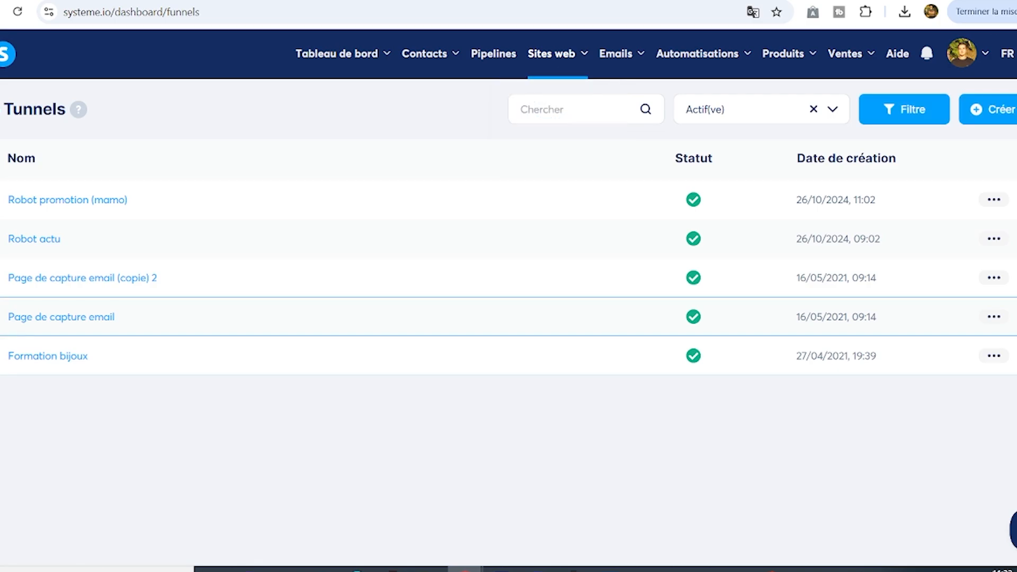
left_click(61, 317)
left_click(898, 277)
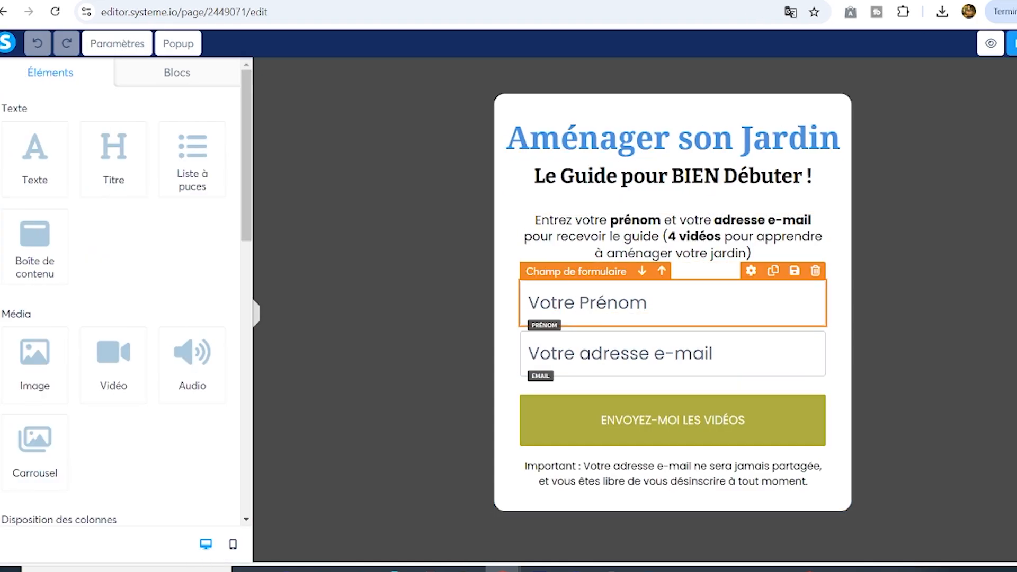
Add a title element reading "rtdirudoet" below the subtitle "Le Guide pour BIEN Débuter !".
left_click(536, 221)
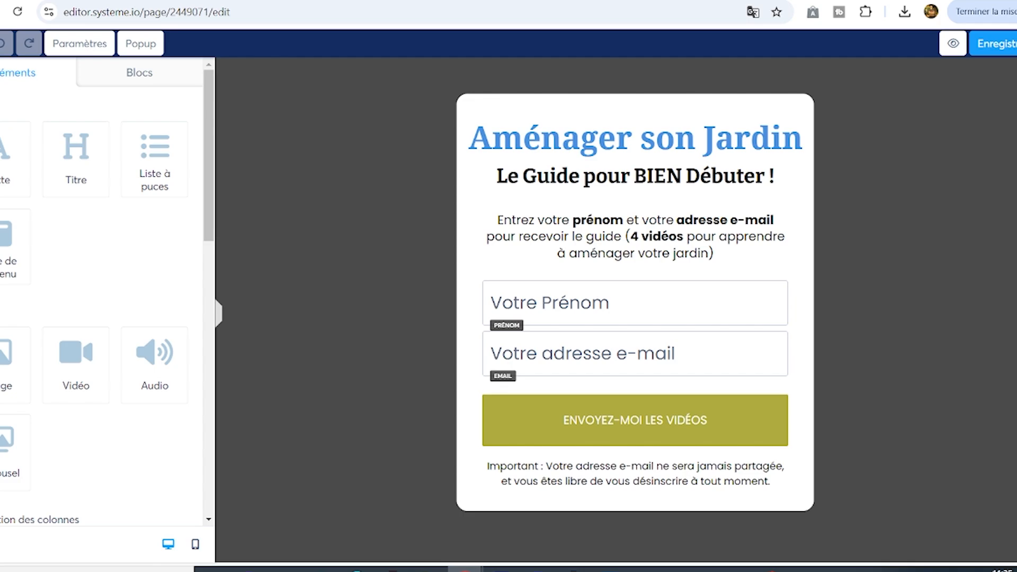
left_click_drag(76, 154, 572, 209)
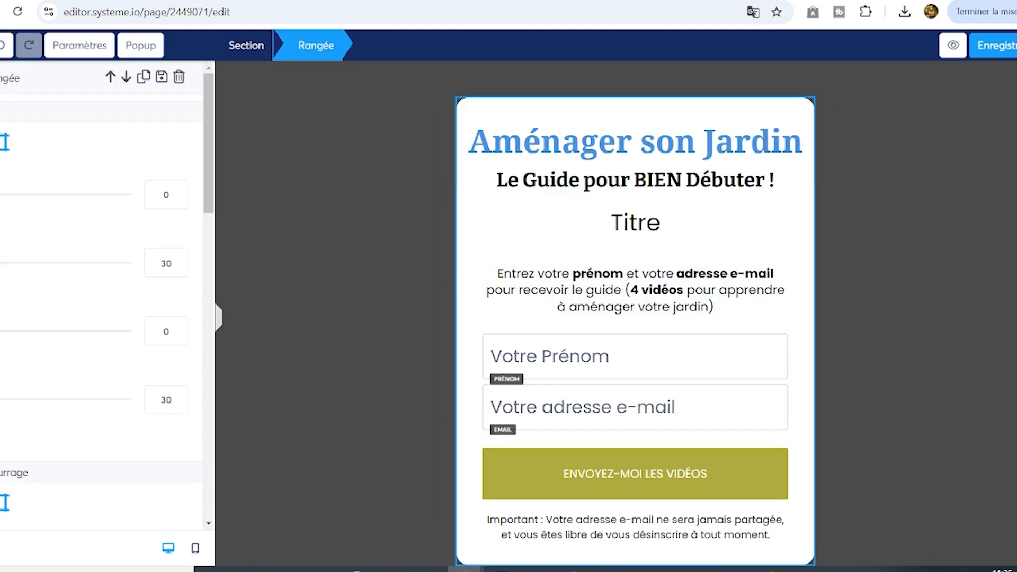
type("rtdirudoet")
Insert an image element above the capture form, move it between the e-mail field and the submit button, and open its click action choices.
left_click_drag(8, 354, 553, 111)
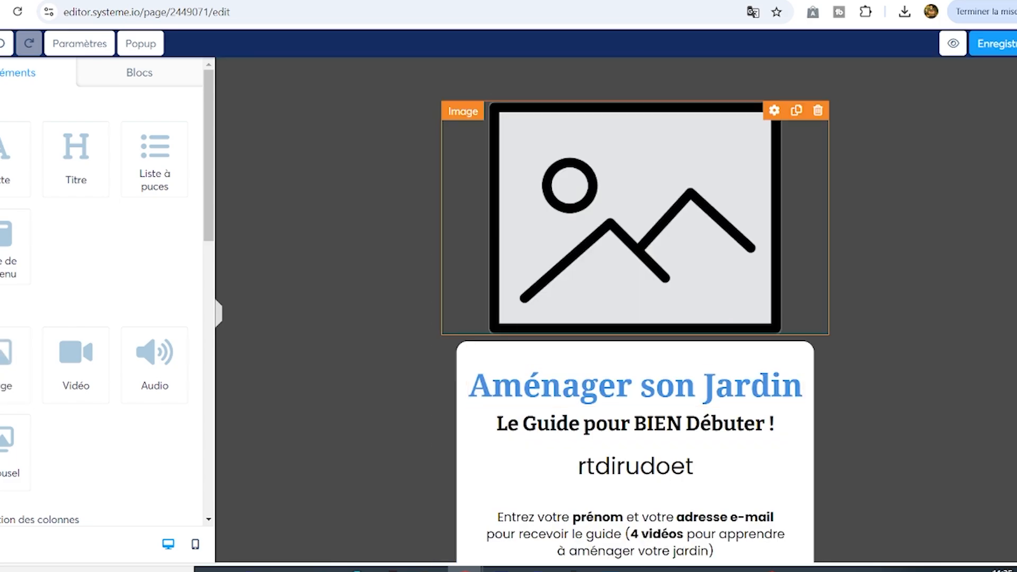
left_click_drag(635, 217, 636, 466)
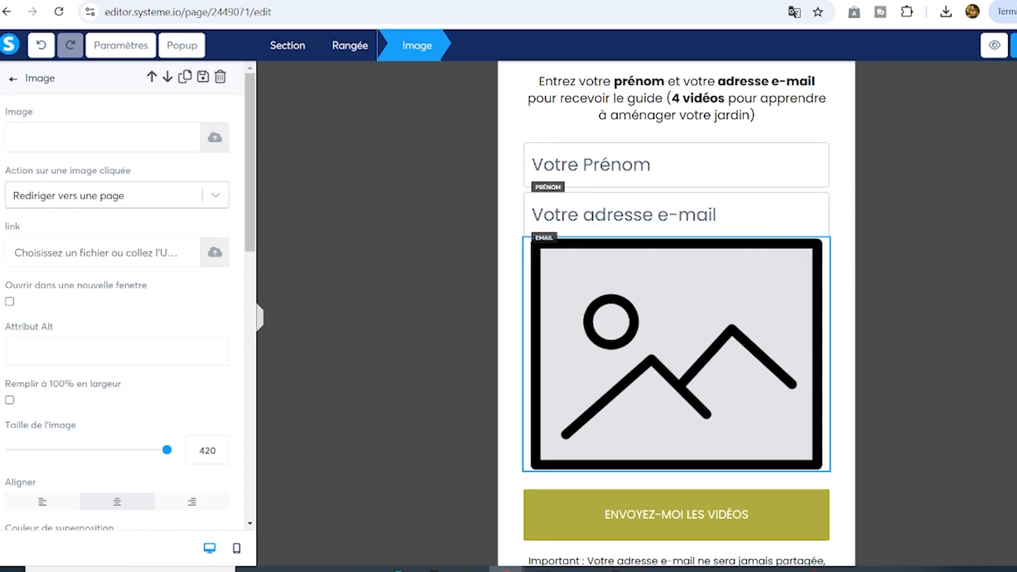
left_click(117, 195)
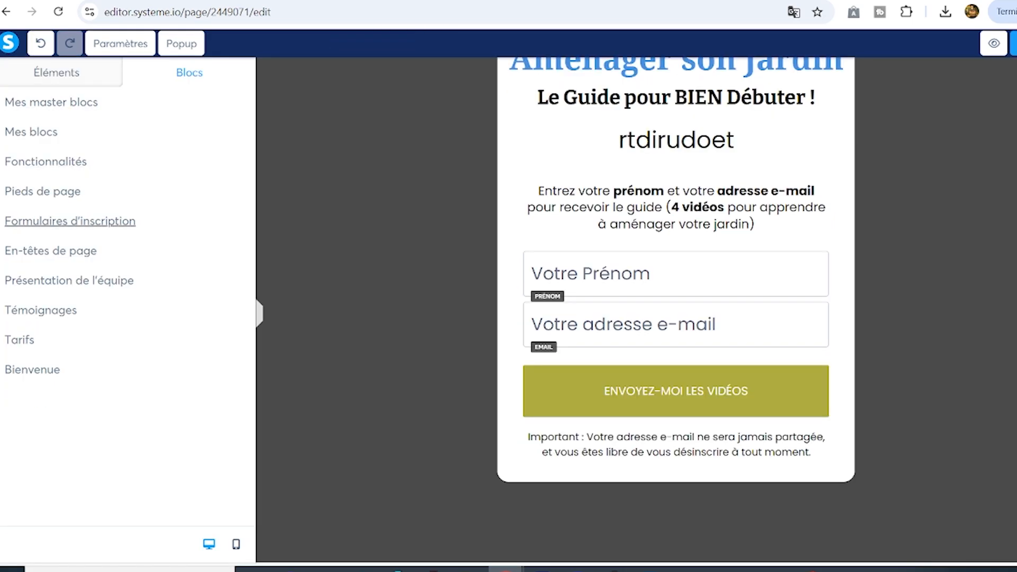
Insert the signup form block "Formulaire transparent à gauche sur image de fond" below the existing capture section.
left_click(70, 221)
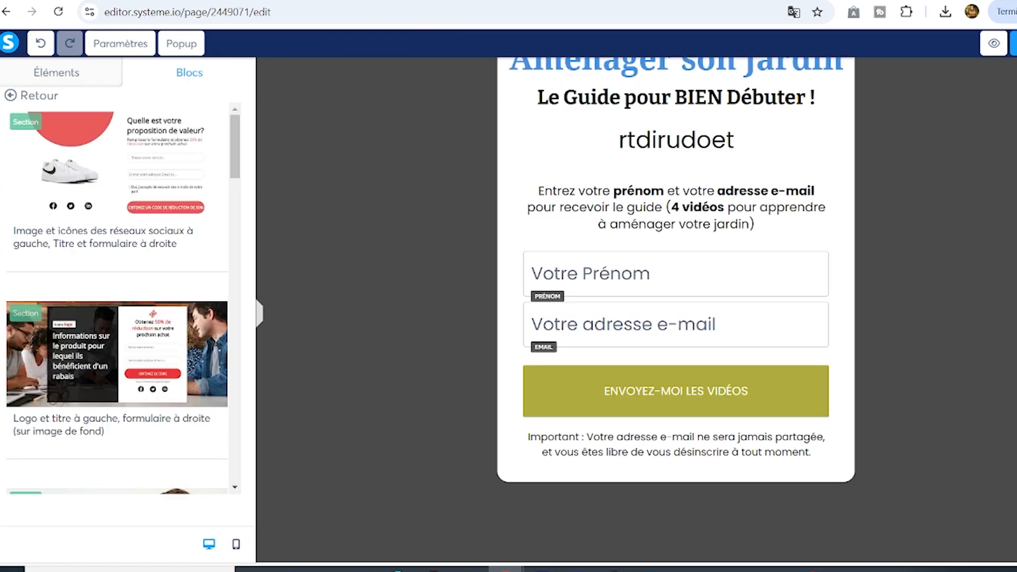
scroll(117, 299, "down", 4)
scroll(676, 310, "up", 2)
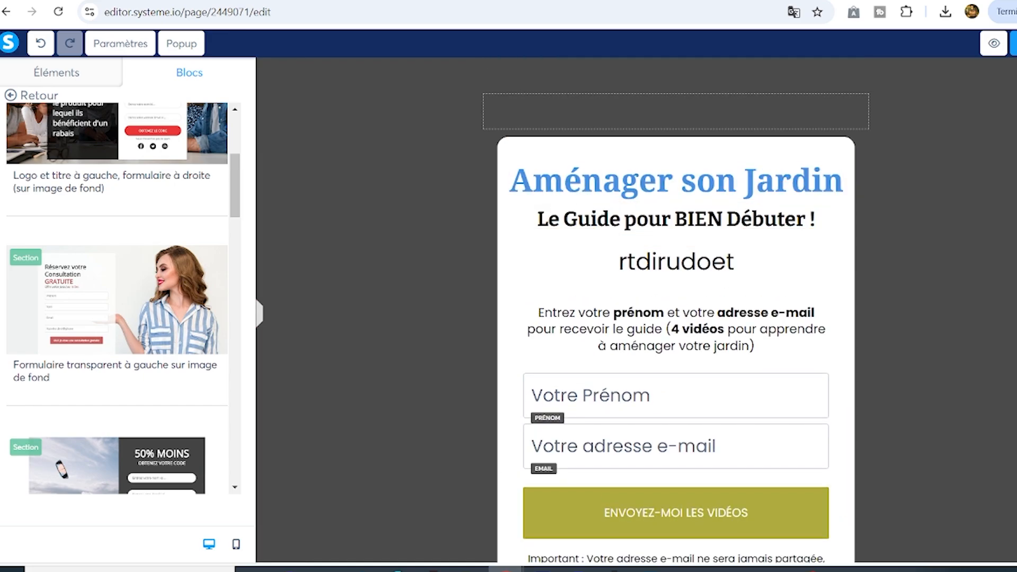
left_click_drag(101, 300, 643, 315)
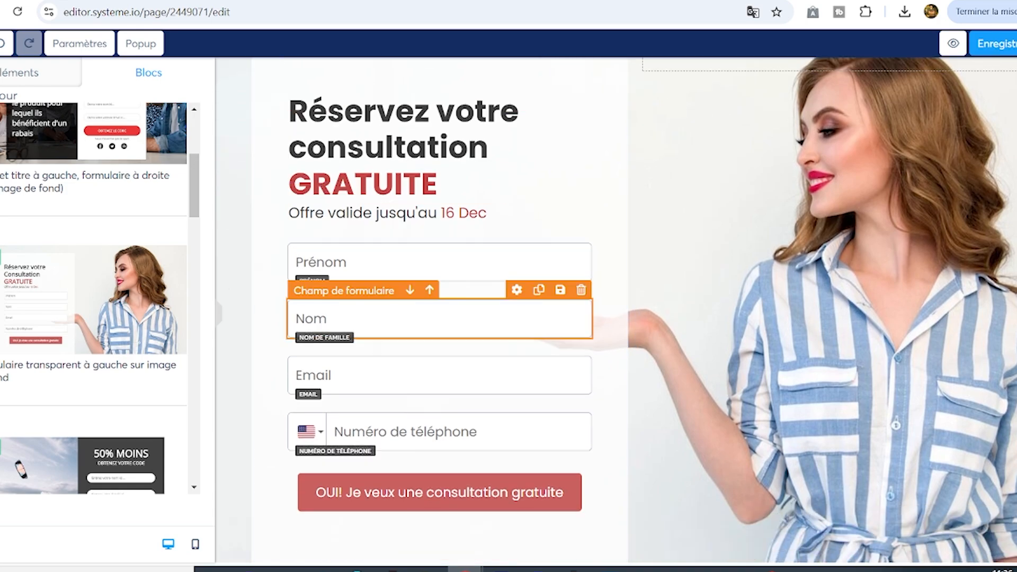
scroll(440, 312, "up", 4)
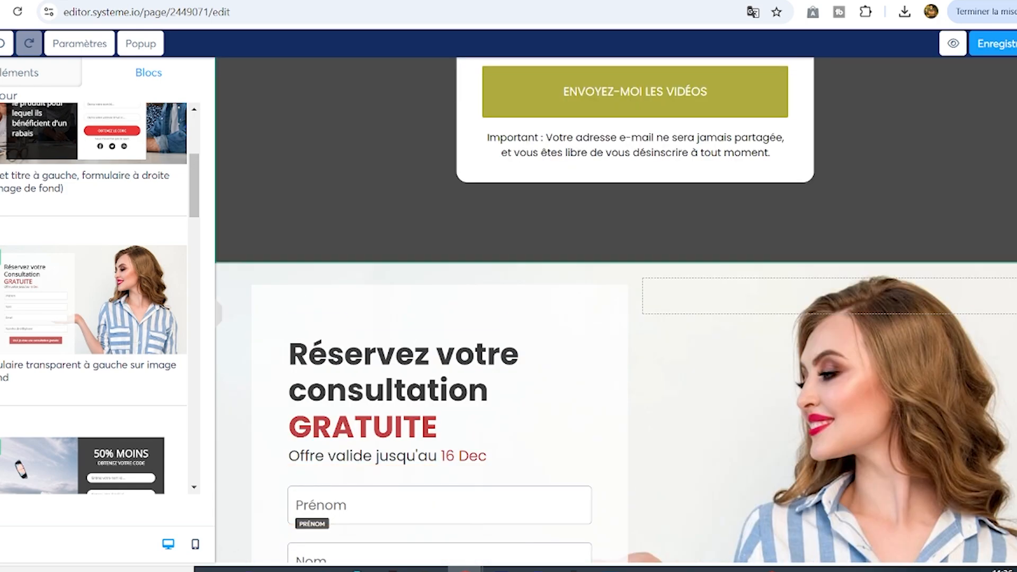
scroll(439, 307, "down", 2)
left_click(371, 249)
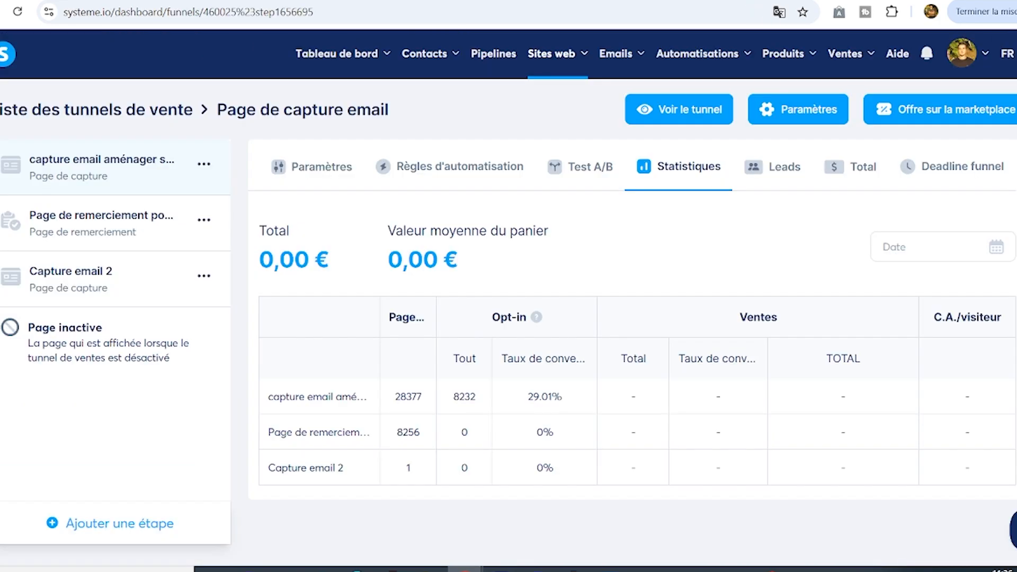
Examine the opt-in statistics and conversion rate of the garden capture page in the funnel.
left_click_drag(278, 396, 527, 397)
left_click(567, 397)
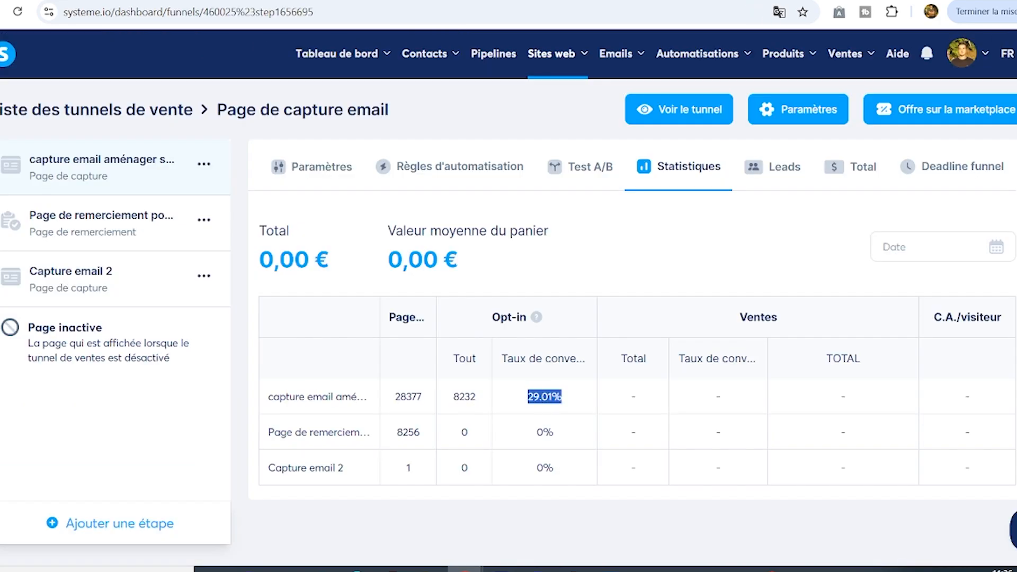
left_click(528, 396)
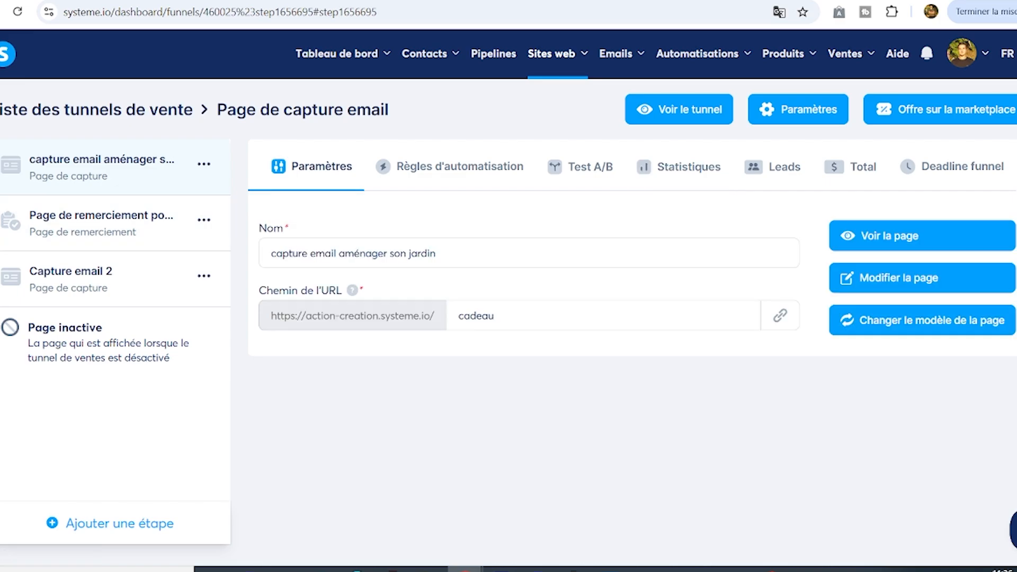
View the digital stores page and open the newsletters list.
mouse_move(551, 54)
left_click(546, 138)
mouse_move(615, 54)
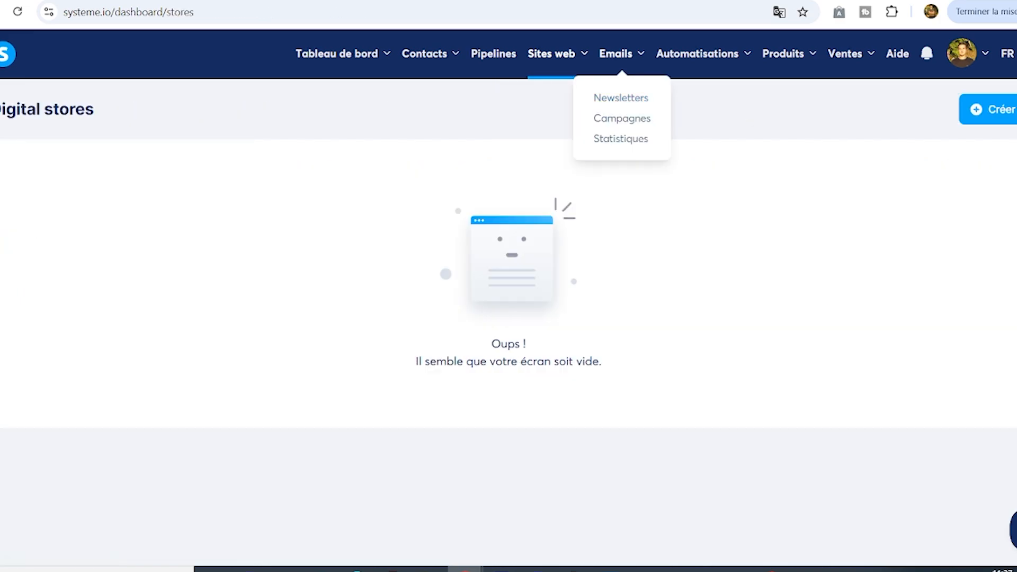
left_click(620, 98)
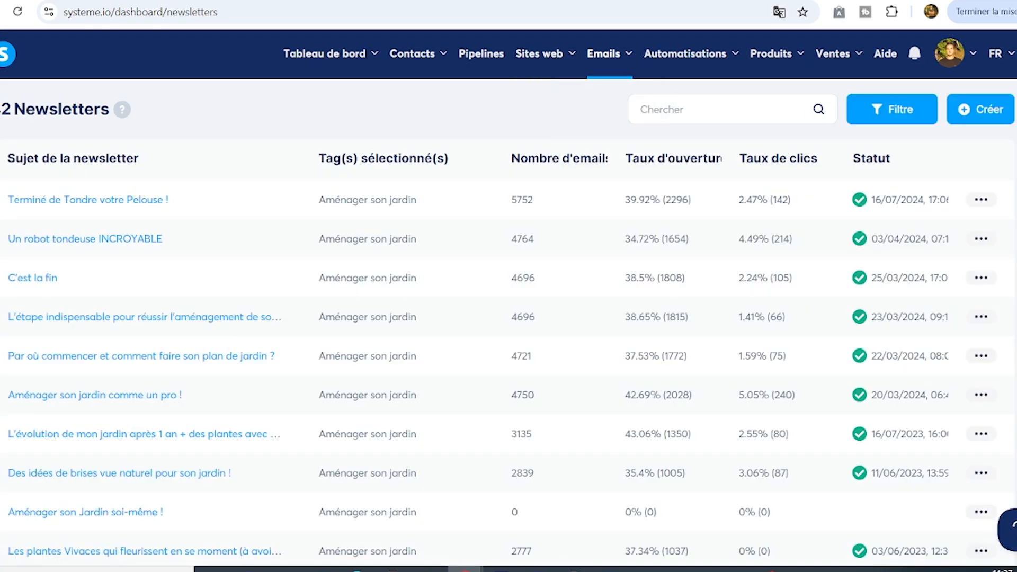
Create a newsletter with the subject "dfdx", keeping the visual editor and the preselected template.
left_click(980, 109)
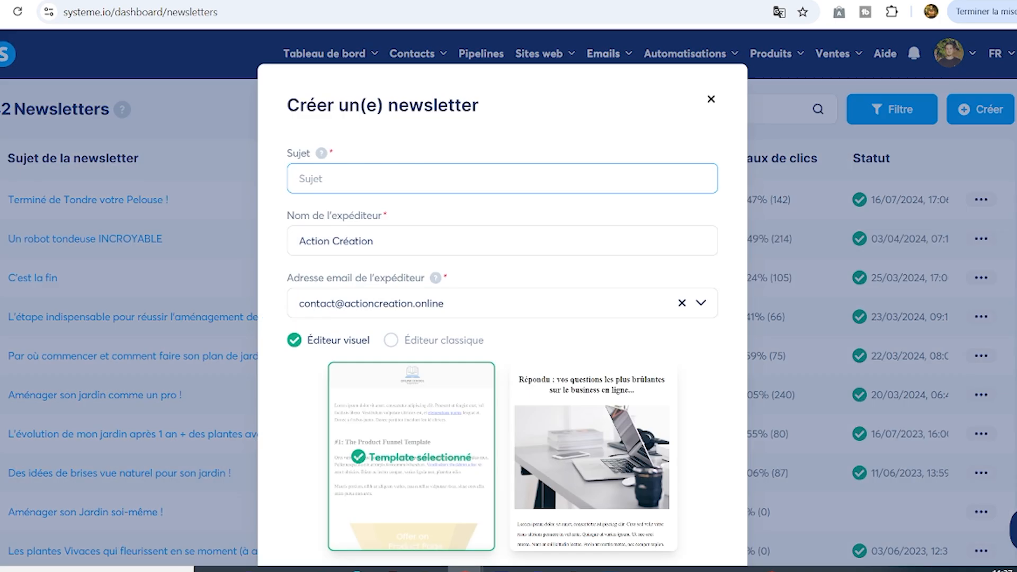
type("dfdx")
scroll(597, 333, "down", 3)
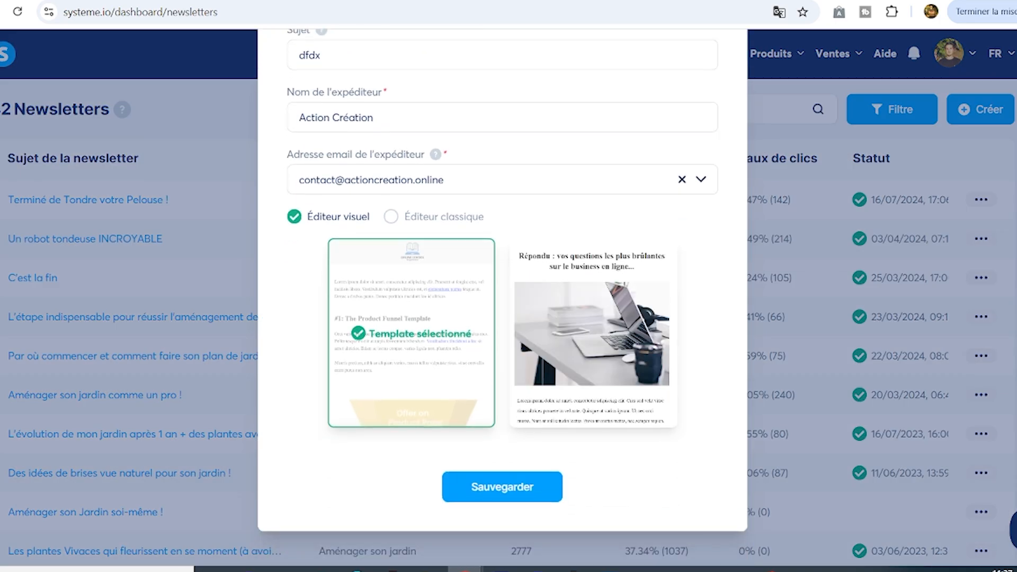
left_click(501, 487)
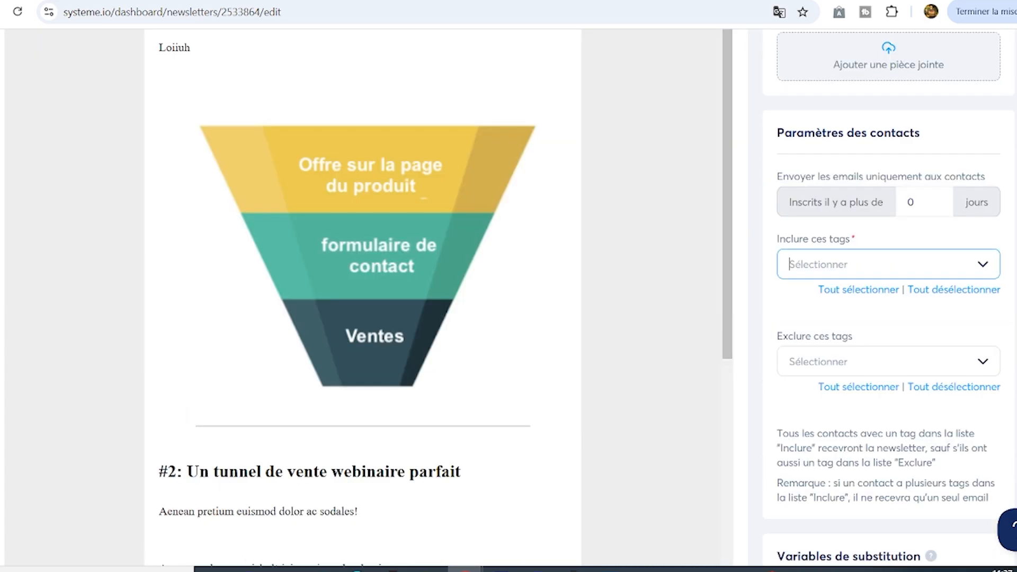
Include the contact tag "Aménager son jardin" in the newsletter's recipients.
left_click(888, 265)
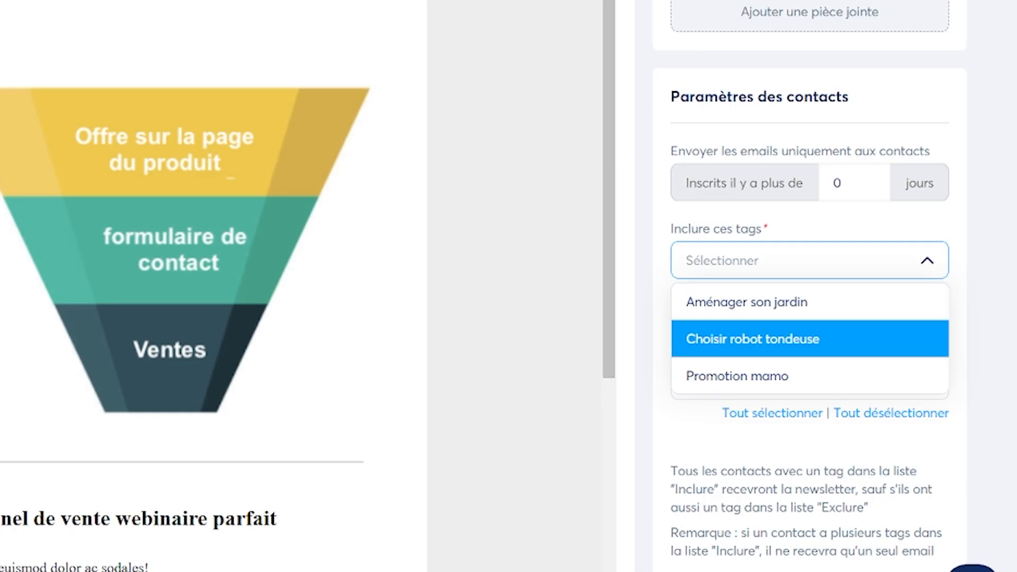
left_click(888, 297)
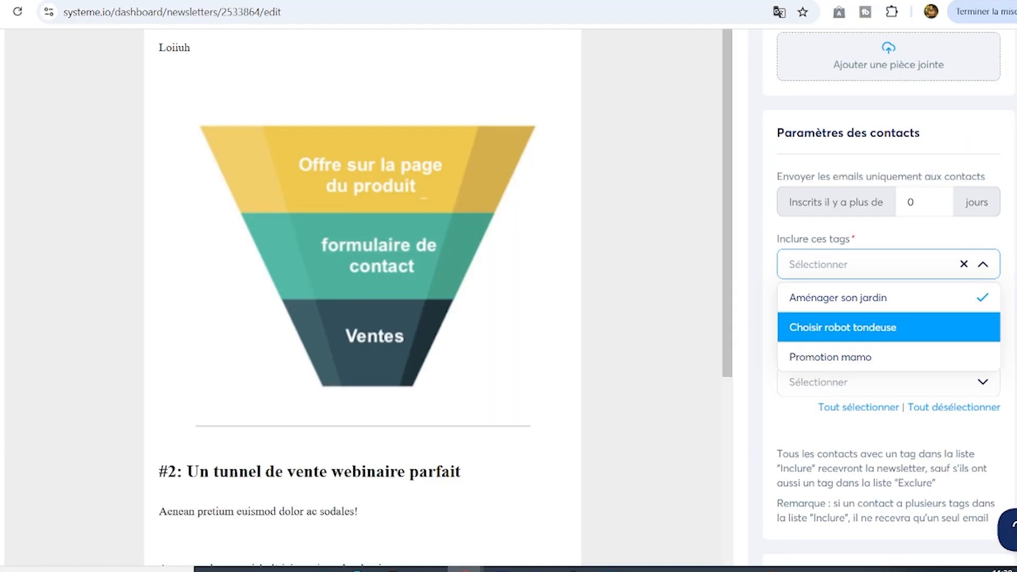
left_click(983, 264)
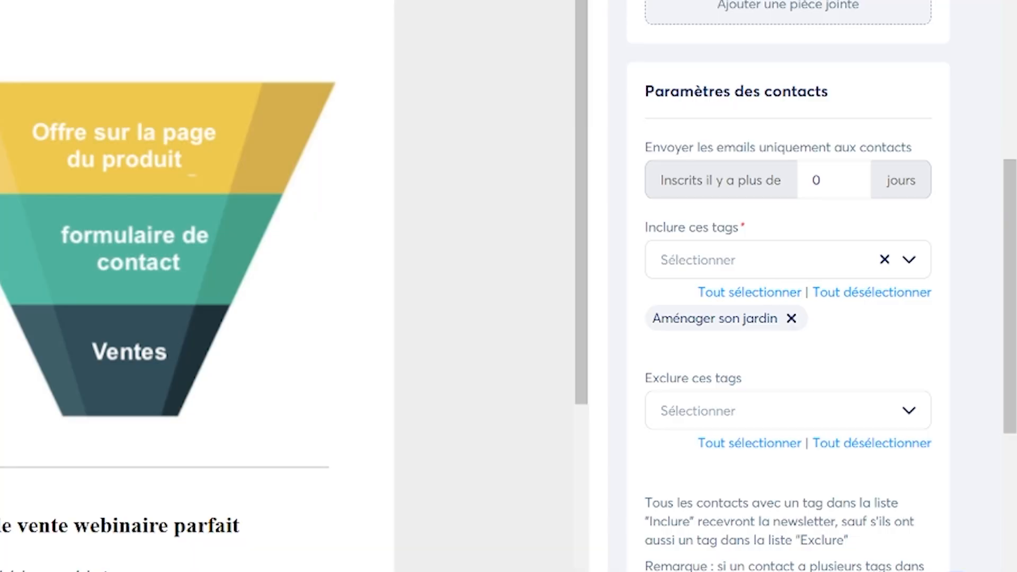
left_click_drag(652, 319, 765, 318)
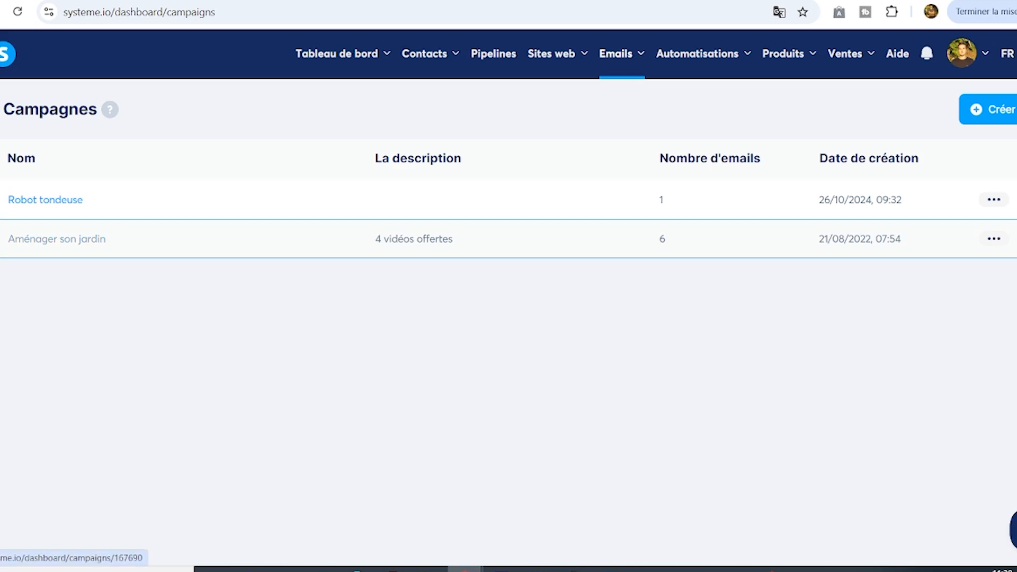
Examine the email delays in the "Aménager son jardin" campaign and the charts on the email statistics page.
left_click(56, 239)
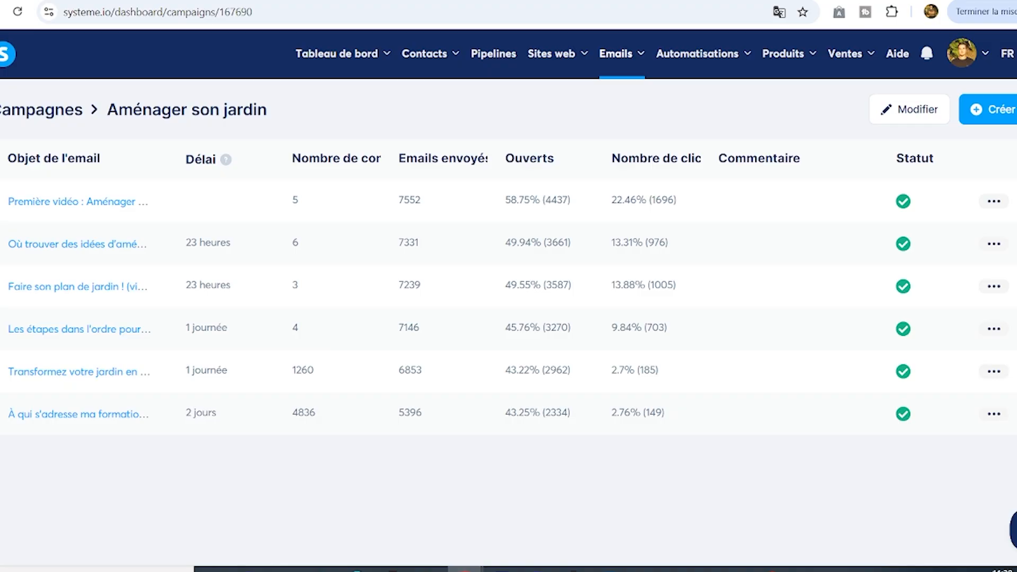
double_click(201, 159)
left_click(212, 160)
left_click_drag(186, 160, 217, 160)
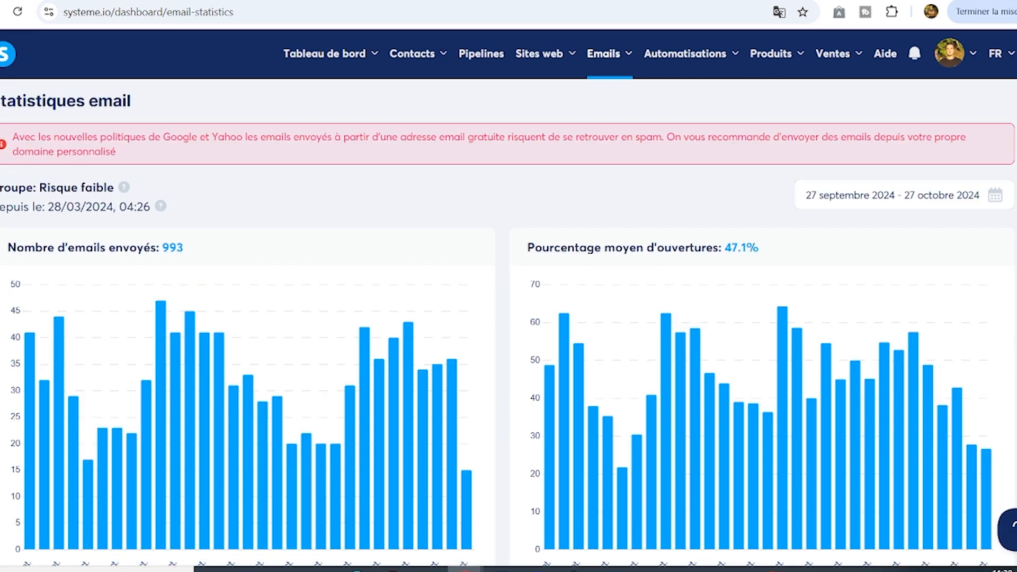
scroll(508, 317, "down", 5)
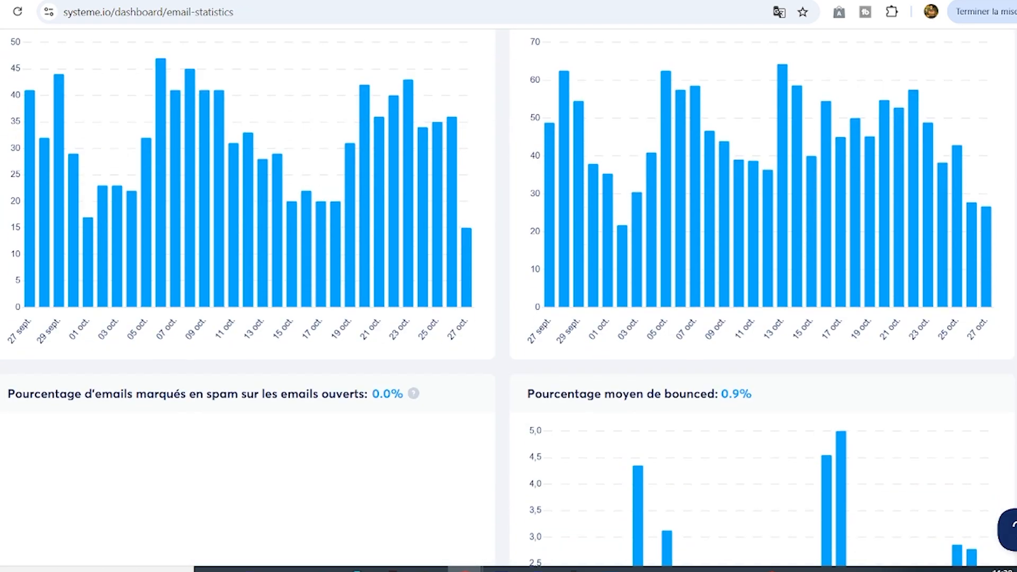
scroll(508, 318, "up", 5)
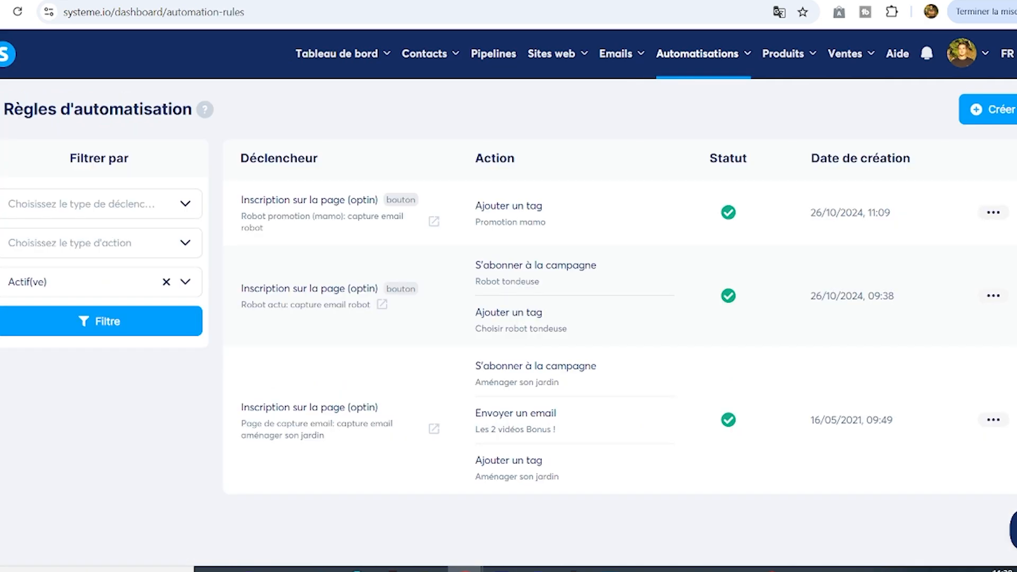
Open the automation rule that adds the "Promotion mamo" tag and view its funnel choices without changing the selection.
mouse_move(702, 54)
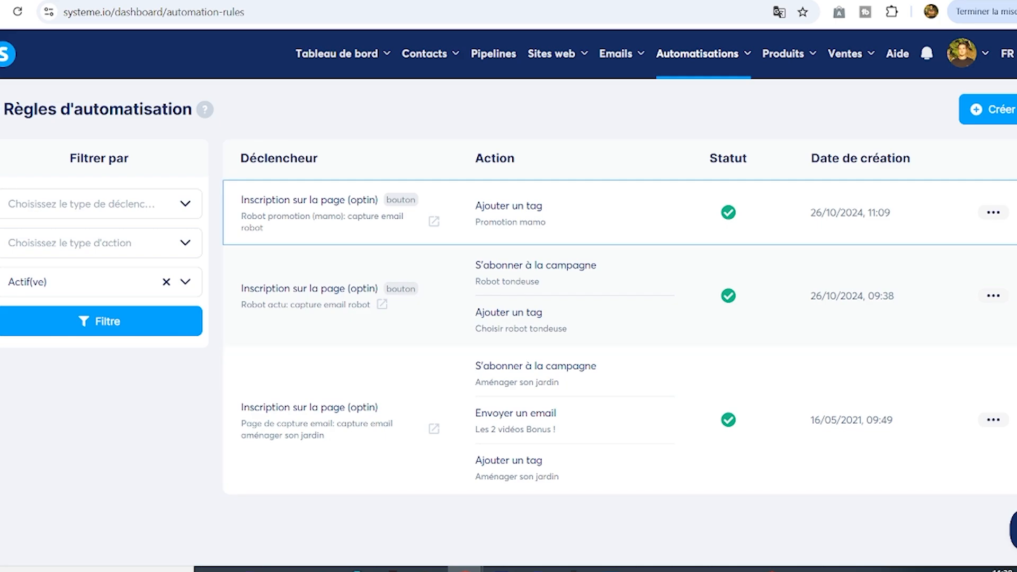
left_click(508, 212)
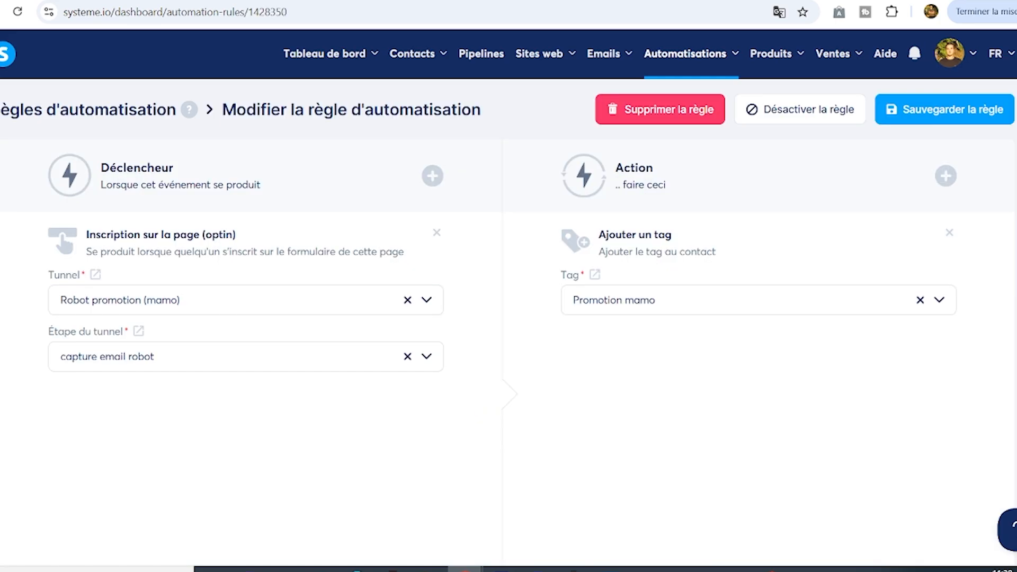
left_click(85, 300)
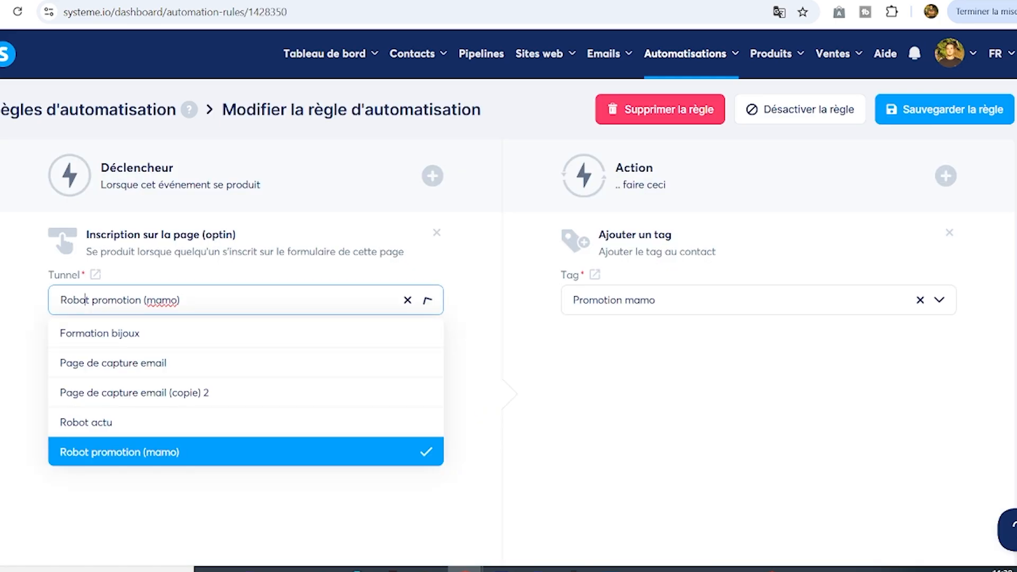
left_click(85, 300)
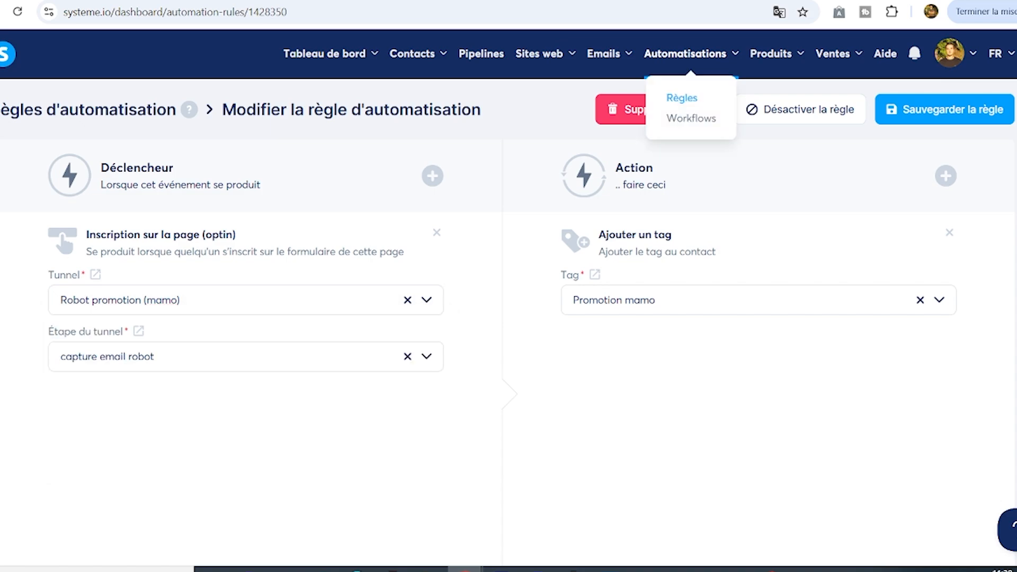
View the workflows list and open the list of training courses.
mouse_move(684, 53)
left_click(690, 116)
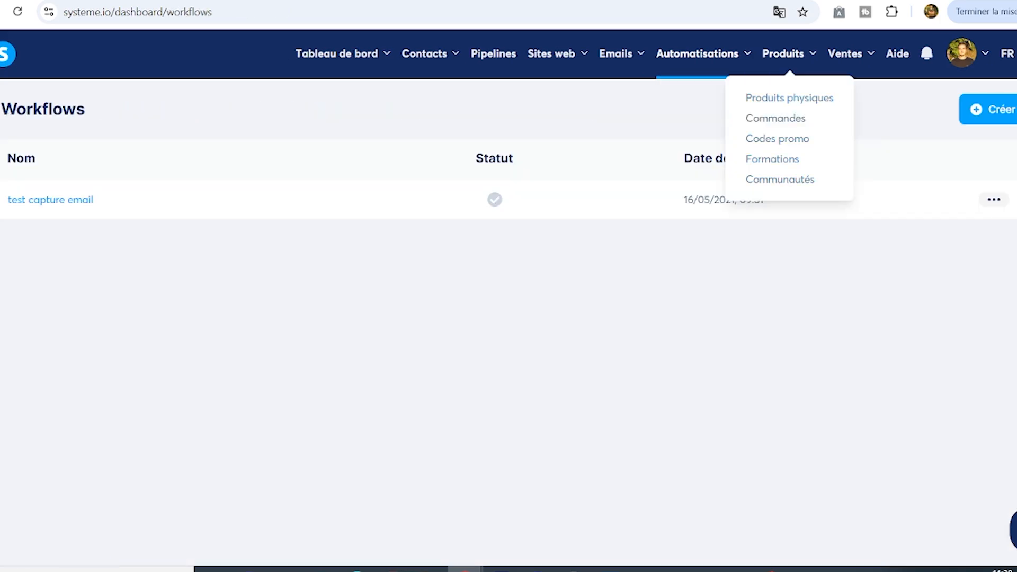
left_click(771, 159)
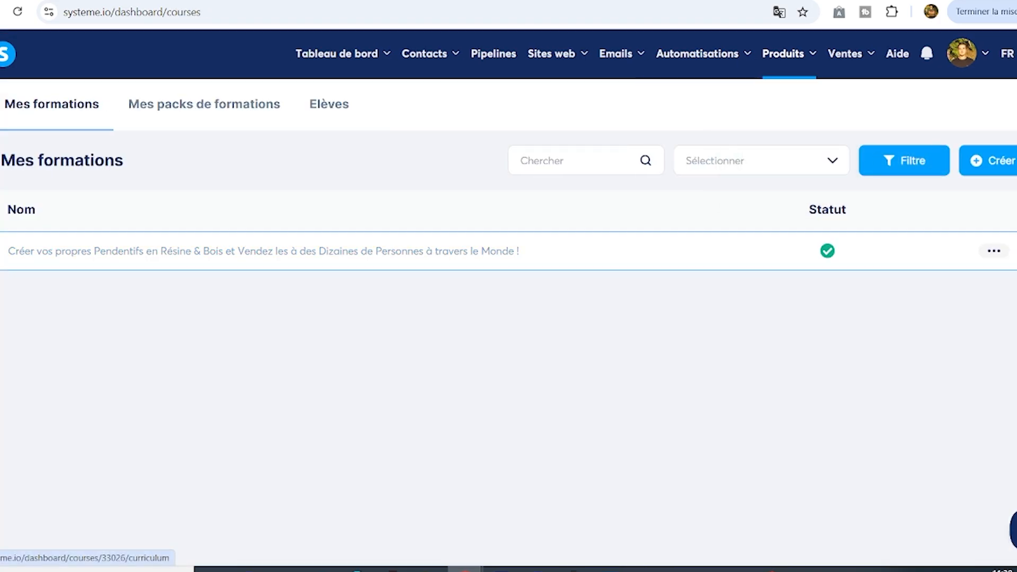
Open the resin and wood pendant course and browse its lesson player and modules, expanding Module 5 and the modules below it.
left_click(212, 251)
left_click(49, 216)
scroll(85, 302, "down", 2)
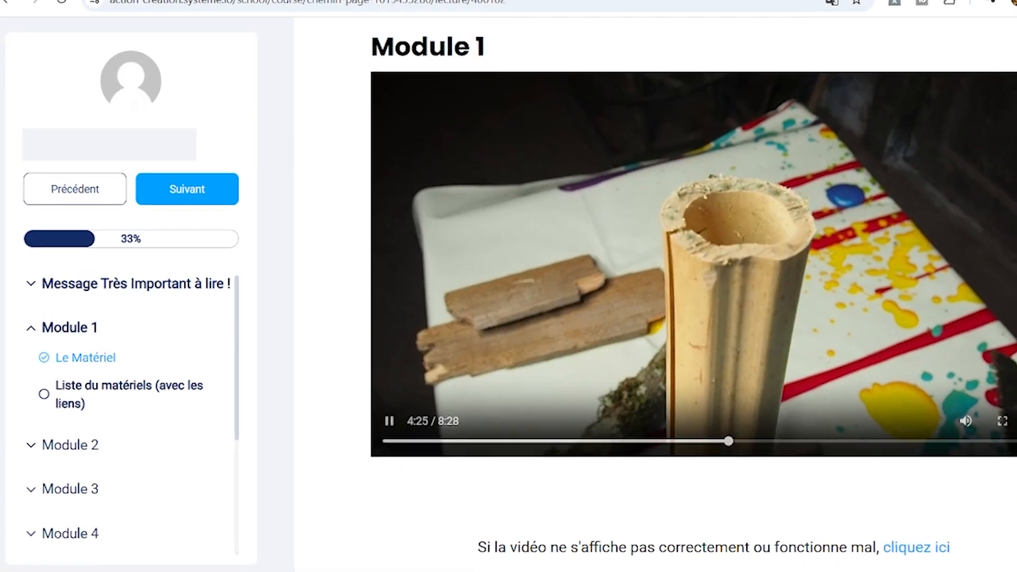
scroll(136, 408, "down", 3)
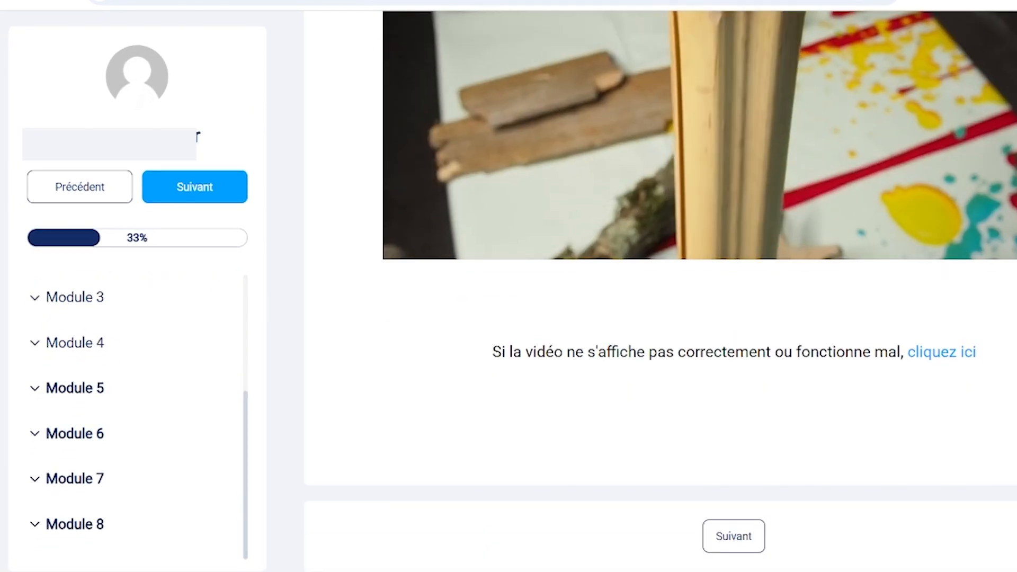
scroll(136, 413, "up", 3)
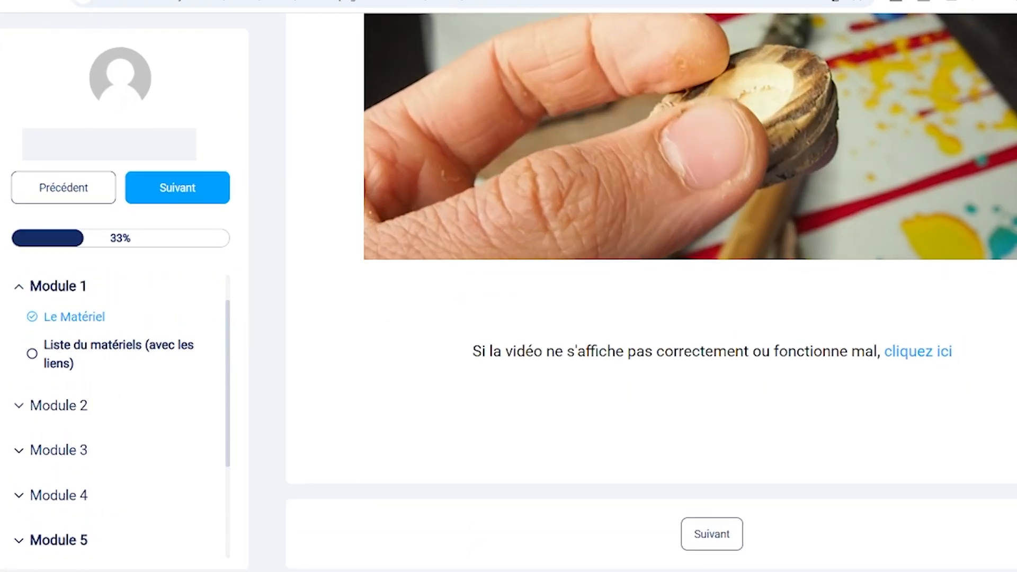
scroll(122, 423, "down", 2)
left_click(61, 455)
scroll(122, 455, "down", 2)
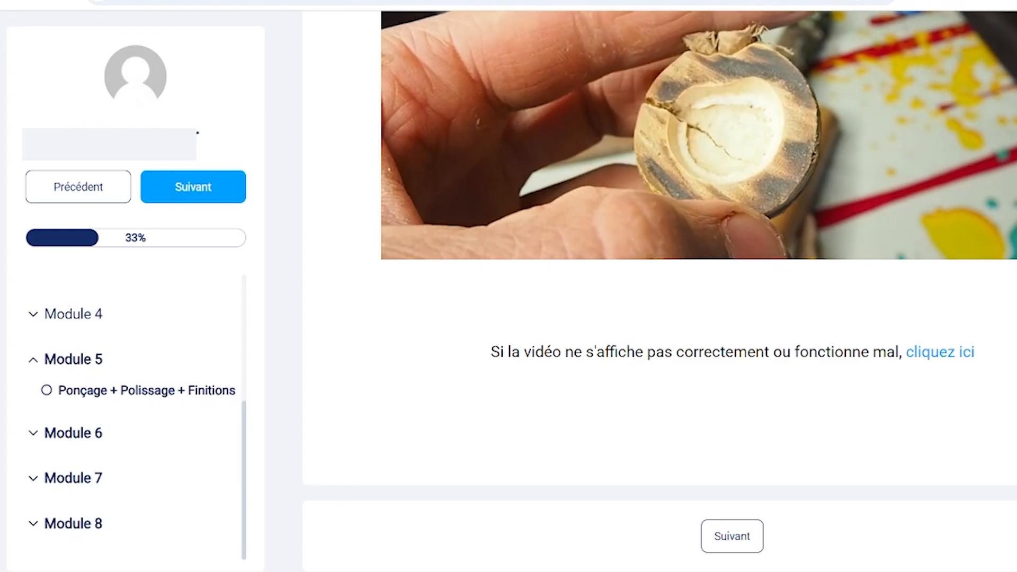
left_click(73, 433)
left_click(73, 506)
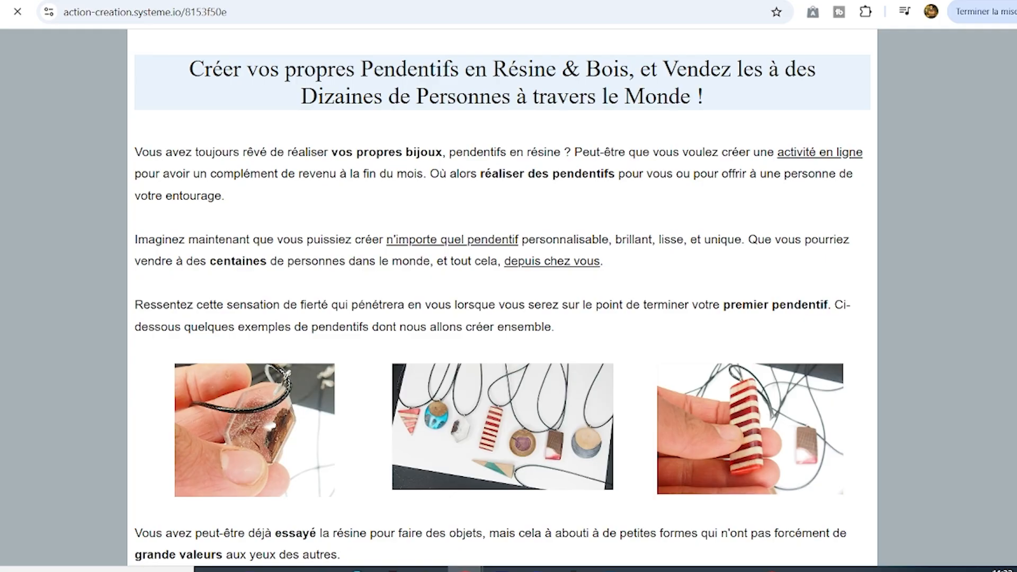
Read through the pendant course's sales page and follow its "Accéder à la Formation" link to the order form.
scroll(502, 296, "down", 20)
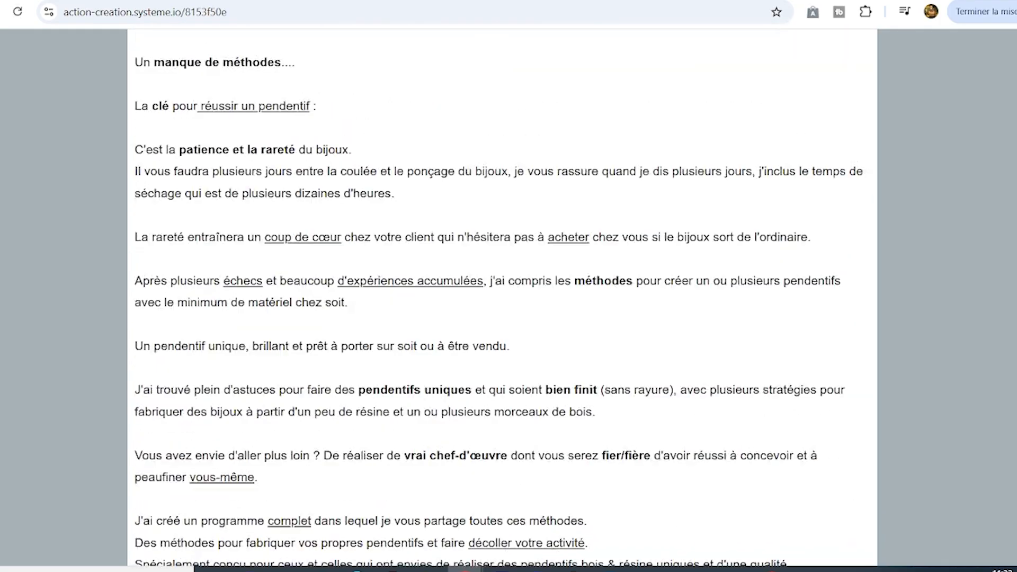
left_click_drag(186, 260, 329, 340)
scroll(329, 340, "down", 6)
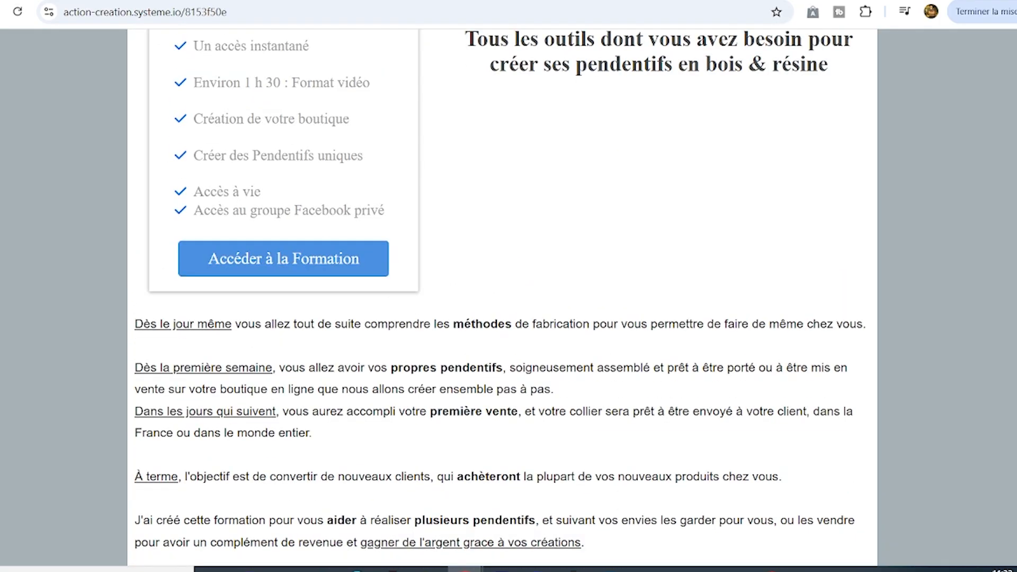
left_click(284, 259)
Examine the order form's contact fields, payment method, order summary and discount code field.
scroll(283, 258, "down", 2)
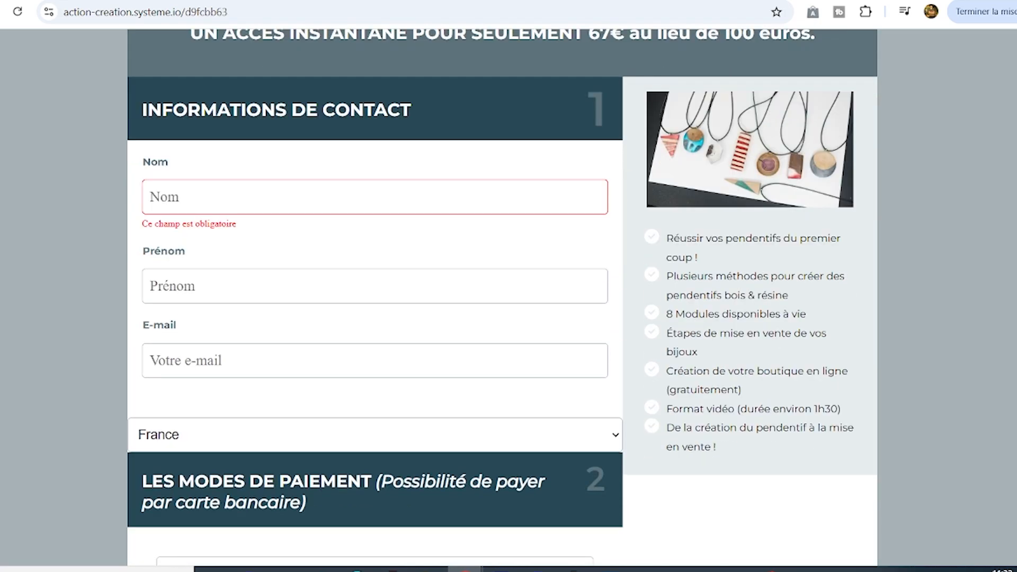
scroll(502, 297, "down", 5)
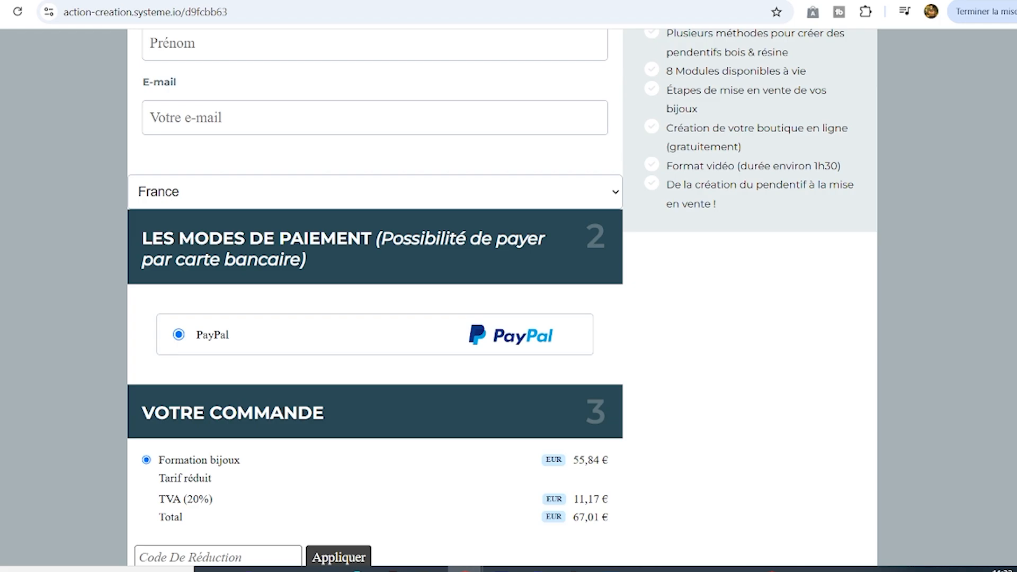
scroll(502, 296, "down", 2)
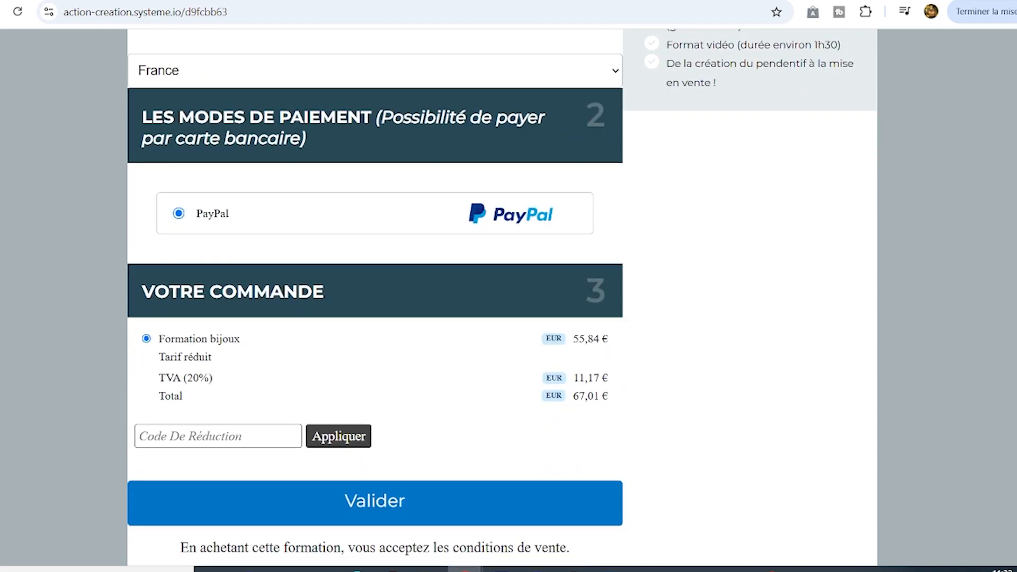
scroll(502, 296, "down", 2)
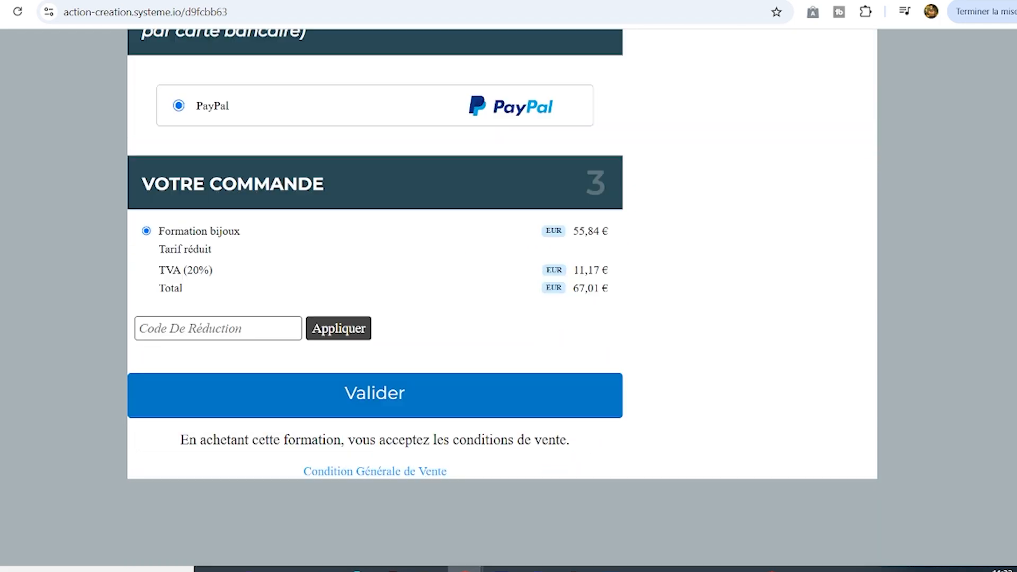
scroll(502, 296, "up", 10)
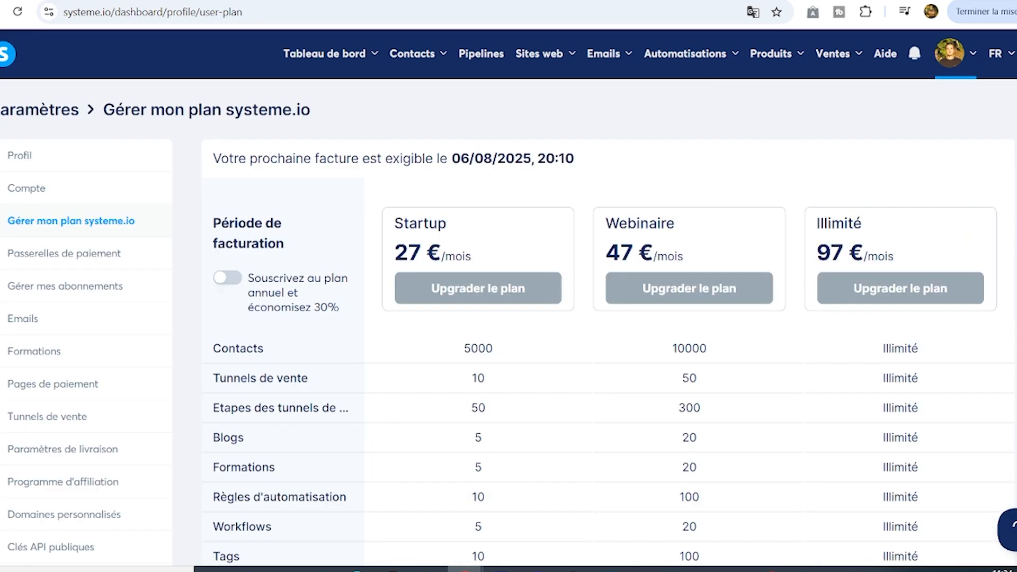
Examine the Startup plan's annual price and contact limit on the plan management page.
scroll(508, 318, "down", 2)
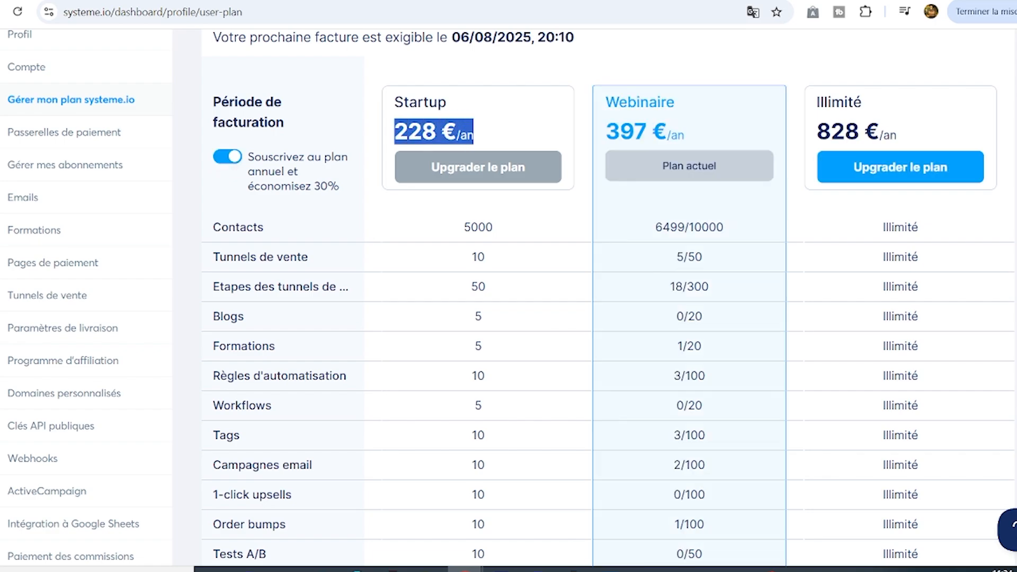
left_click_drag(402, 101, 474, 135)
left_click_drag(492, 226, 463, 227)
left_click_drag(395, 131, 456, 131)
left_click(458, 132)
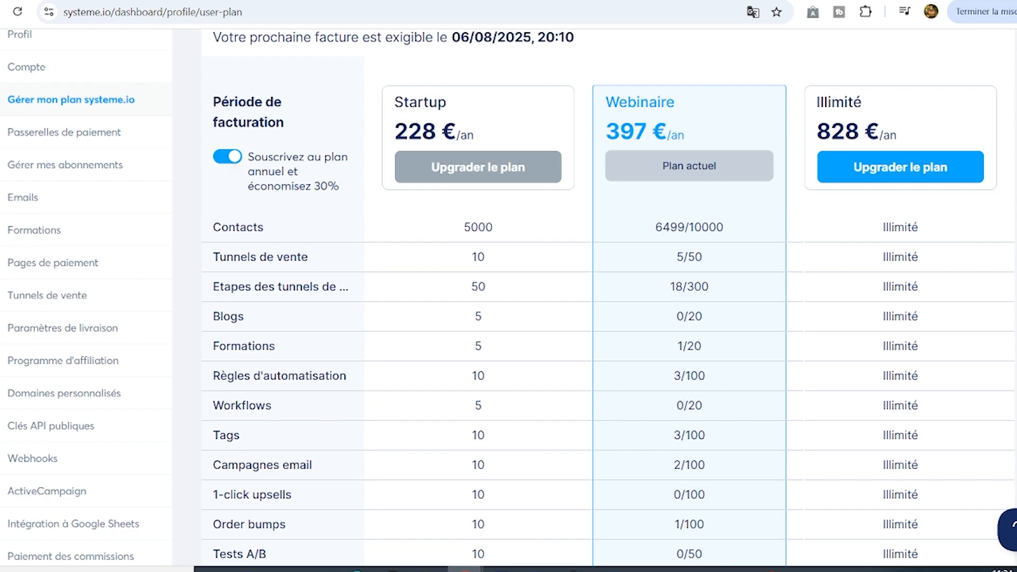
Compare the feature limits of the Startup, Webinaire and Illimité plans and highlight the Startup contact limit.
scroll(609, 296, "down", 4)
scroll(609, 296, "up", 6)
scroll(608, 297, "down", 5)
scroll(609, 296, "up", 5)
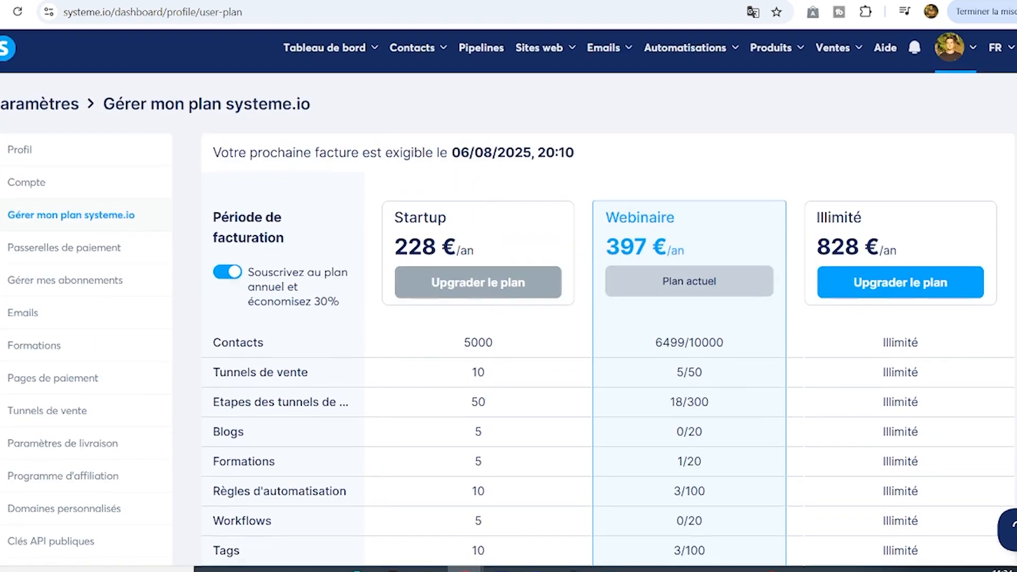
scroll(508, 297, "down", 1)
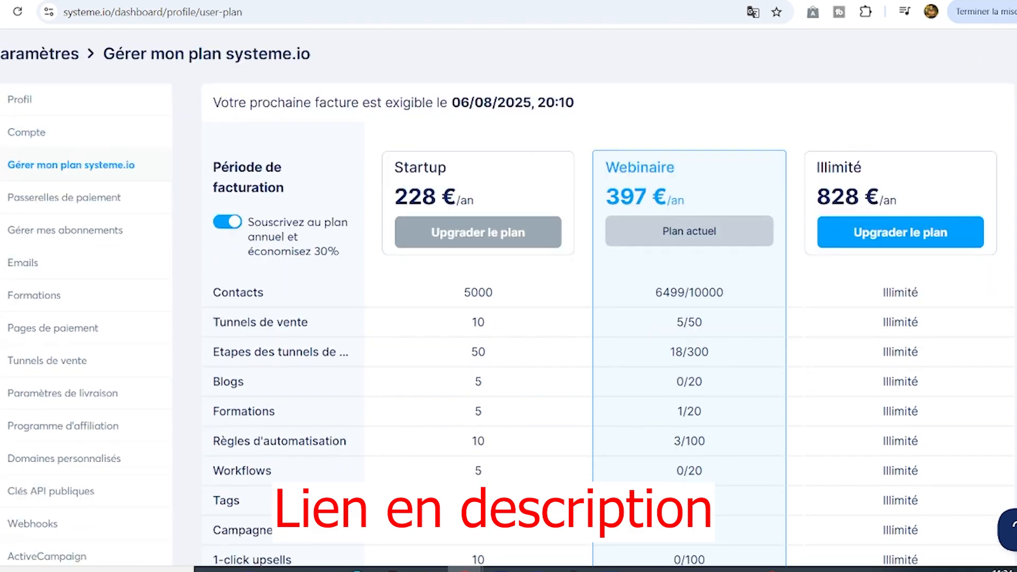
scroll(508, 297, "up", 1)
scroll(508, 296, "down", 2)
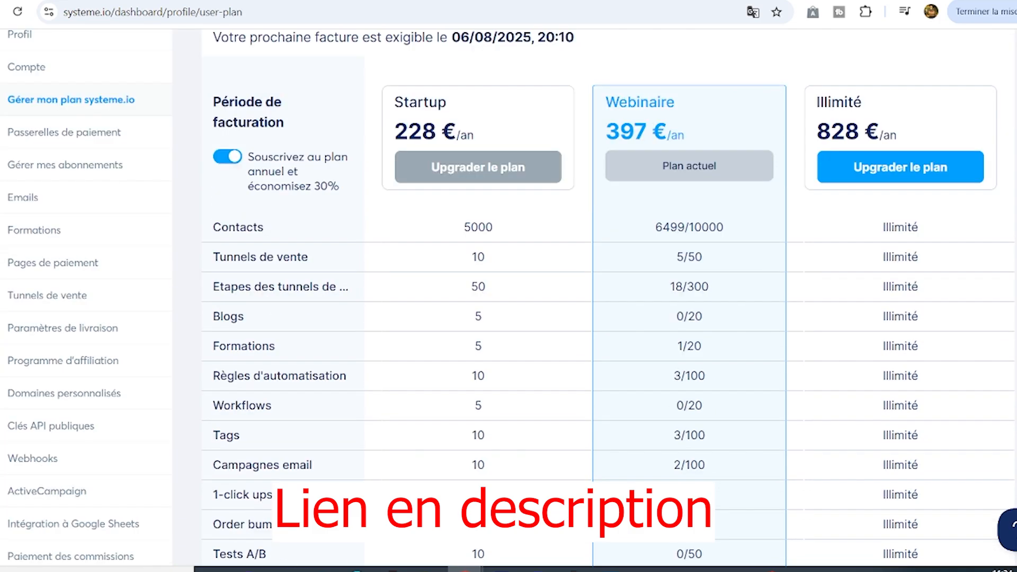
double_click(477, 227)
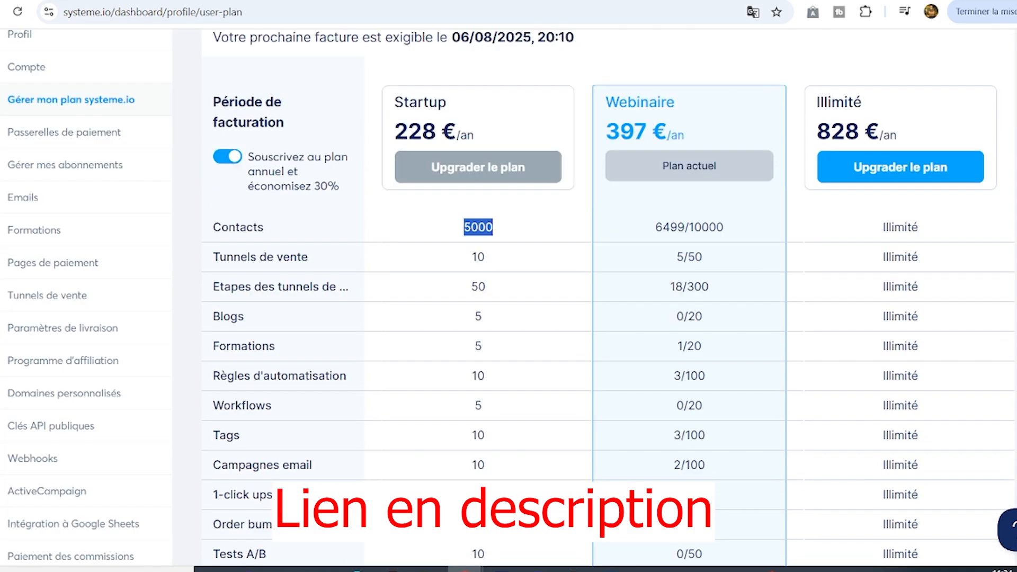
Highlight the Startup plan's contact allowance again in the annual plan comparison table.
left_click(463, 228)
left_click_drag(463, 227, 493, 228)
left_click(493, 227)
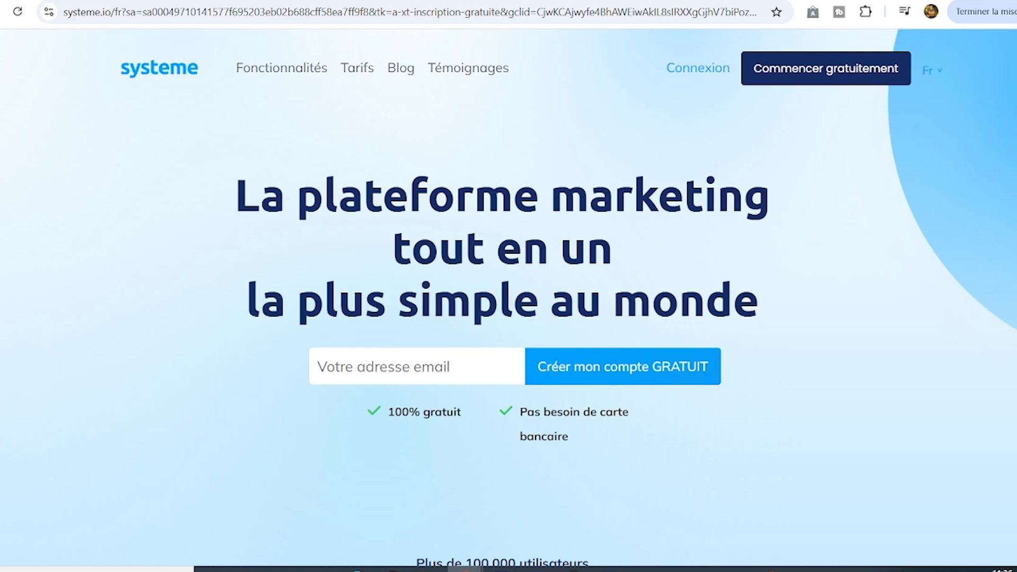
Highlight the systeme.io home page's headline and try the free account sign-up with the email left empty.
left_click_drag(236, 195, 611, 249)
left_click(611, 248)
scroll(611, 254, "down", 2)
left_click(622, 245)
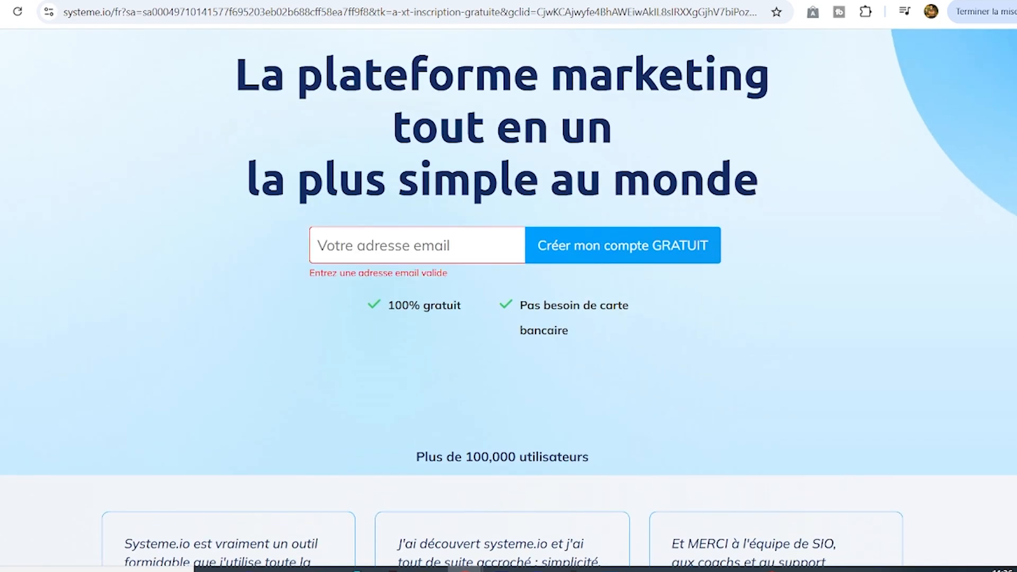
Highlight the "100% gratuit" and "Pas besoin de carte bancaire" notes below the sign-up form.
left_click_drag(388, 305, 461, 306)
left_click(466, 307)
left_click_drag(526, 306, 569, 331)
left_click(574, 331)
Examine the home page's sections on sales funnels, email campaigns, monthly tool savings and target users, down to the footer.
scroll(508, 296, "down", 15)
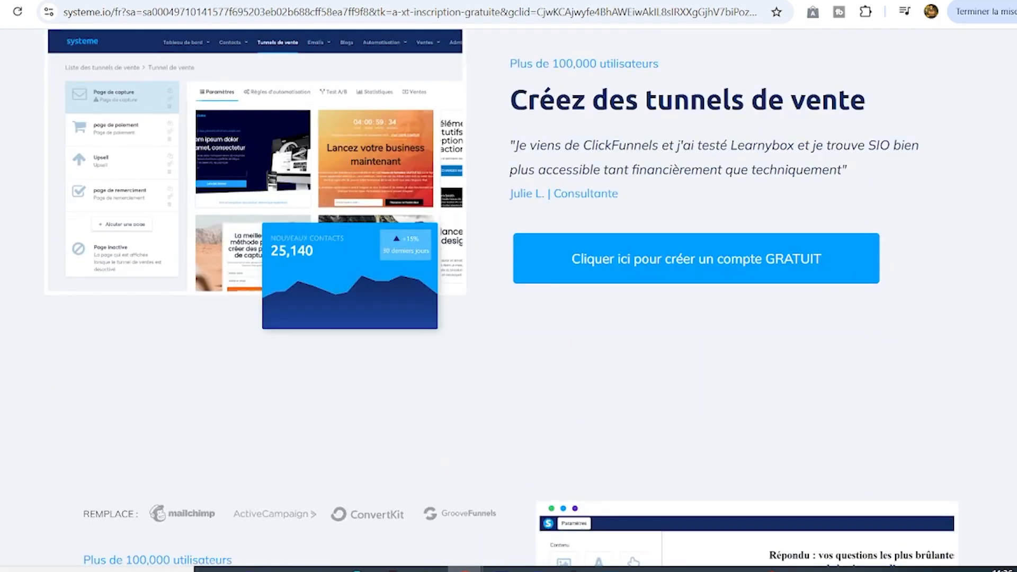
scroll(508, 297, "down", 11)
scroll(509, 297, "up", 16)
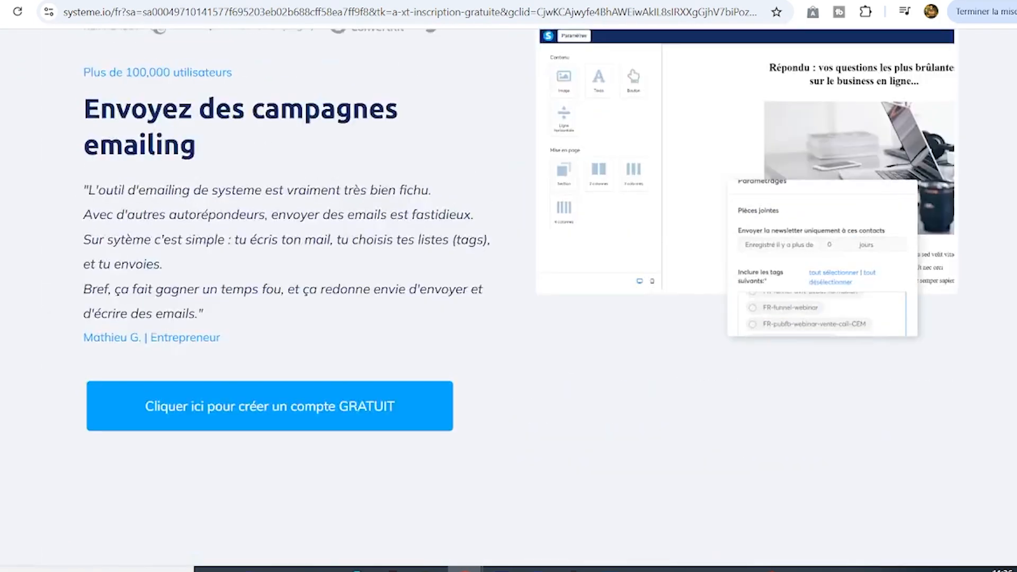
scroll(509, 297, "down", 20)
scroll(509, 297, "down", 20)
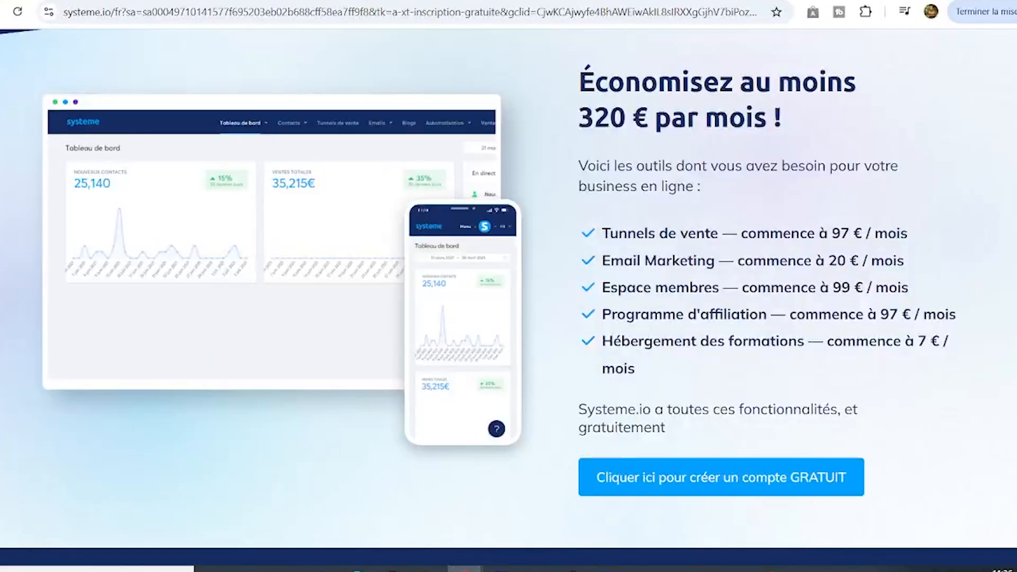
scroll(509, 297, "down", 5)
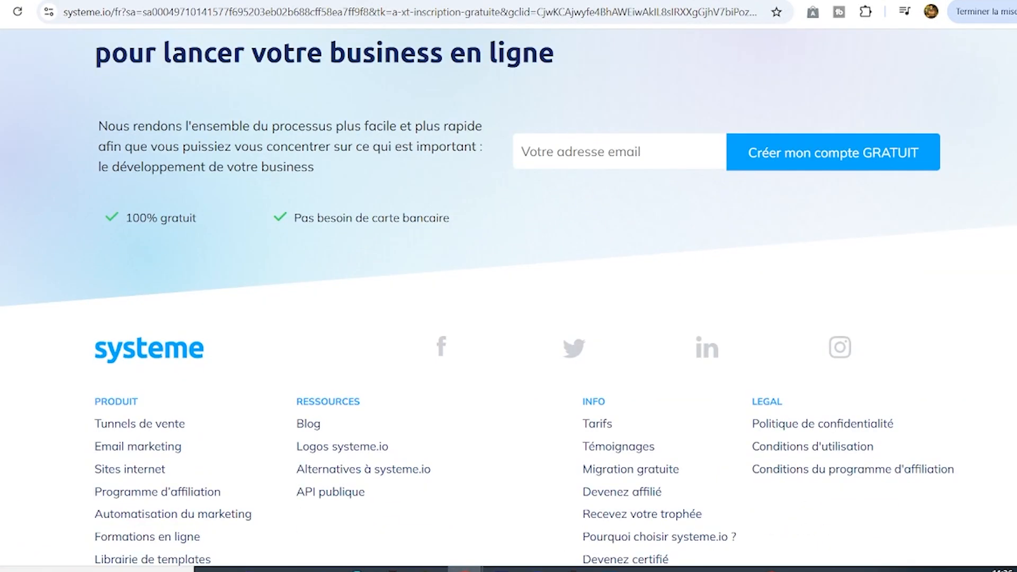
scroll(508, 297, "up", 20)
scroll(508, 297, "up", 20)
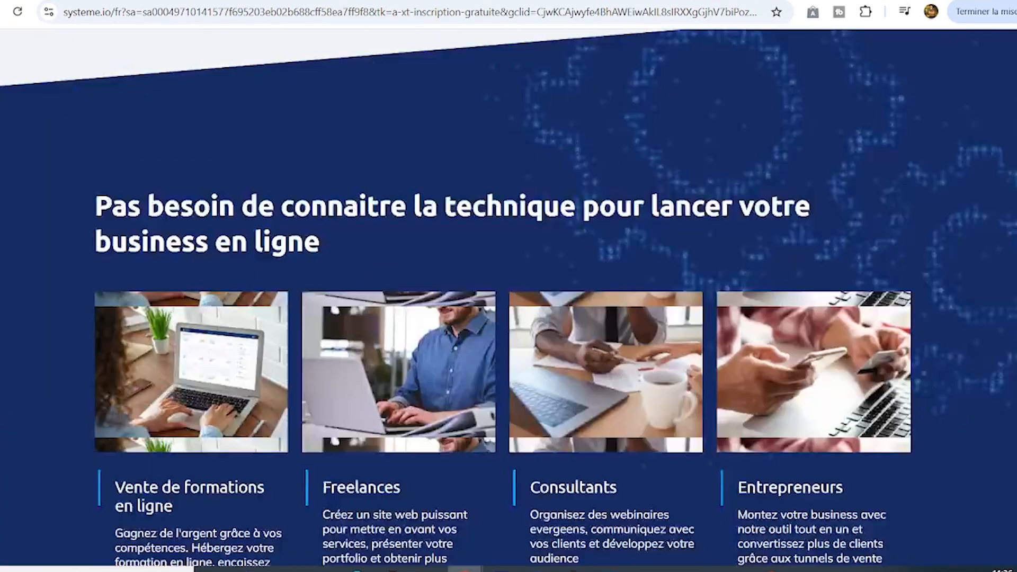